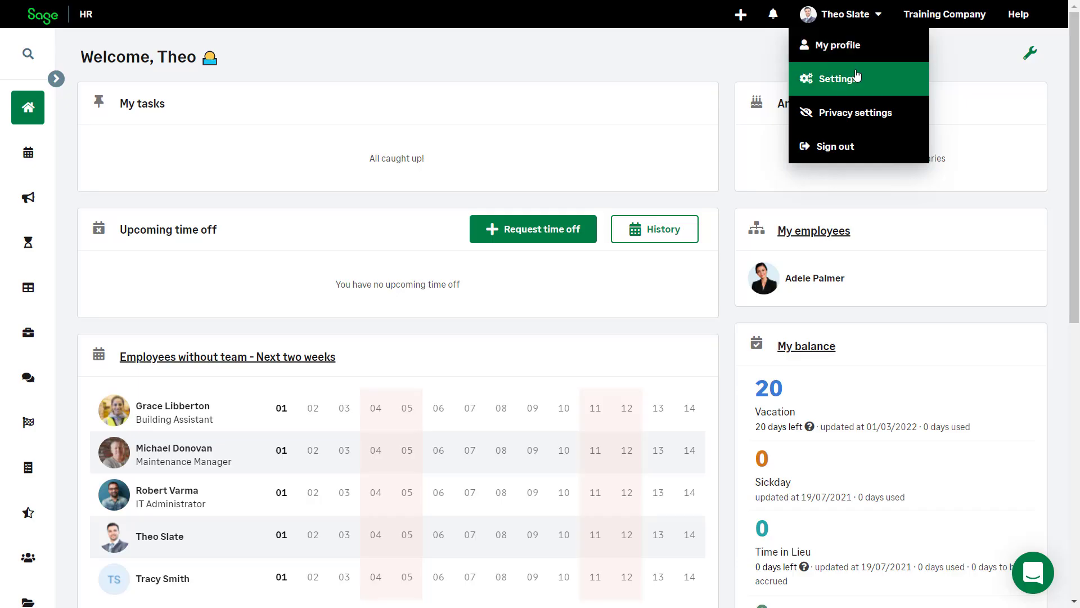
Start a blank Simple onboarding task from Settings > Onboarding > Tasks.
click(850, 75)
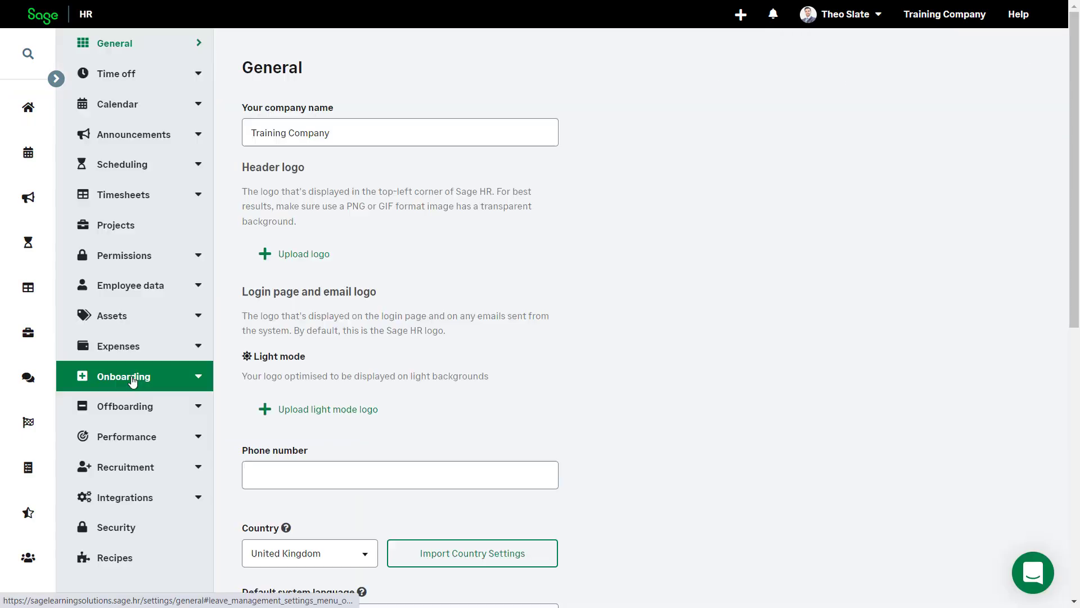
click(137, 377)
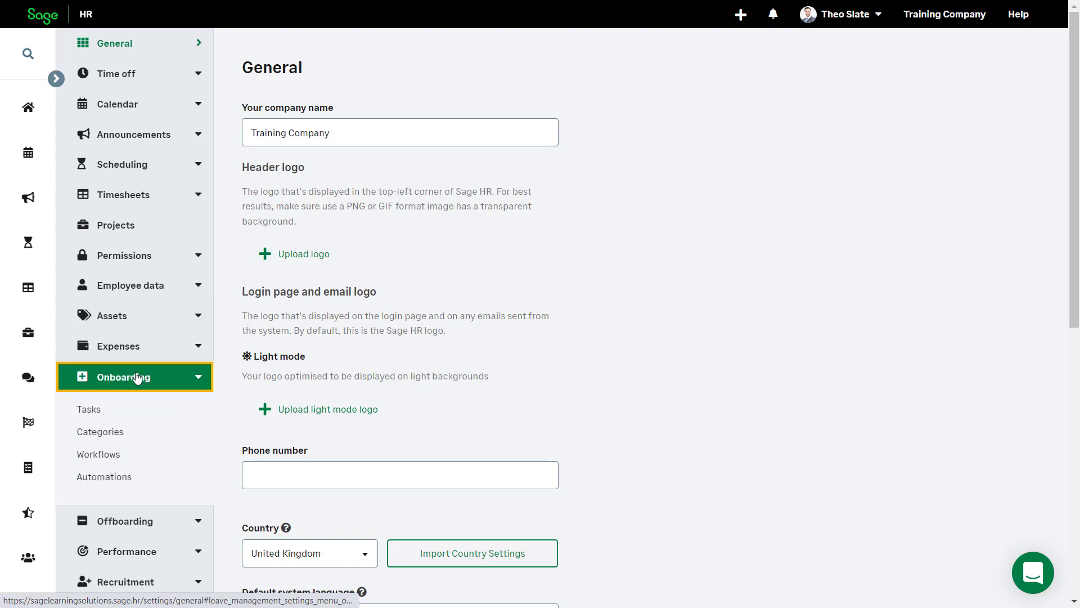
click(115, 407)
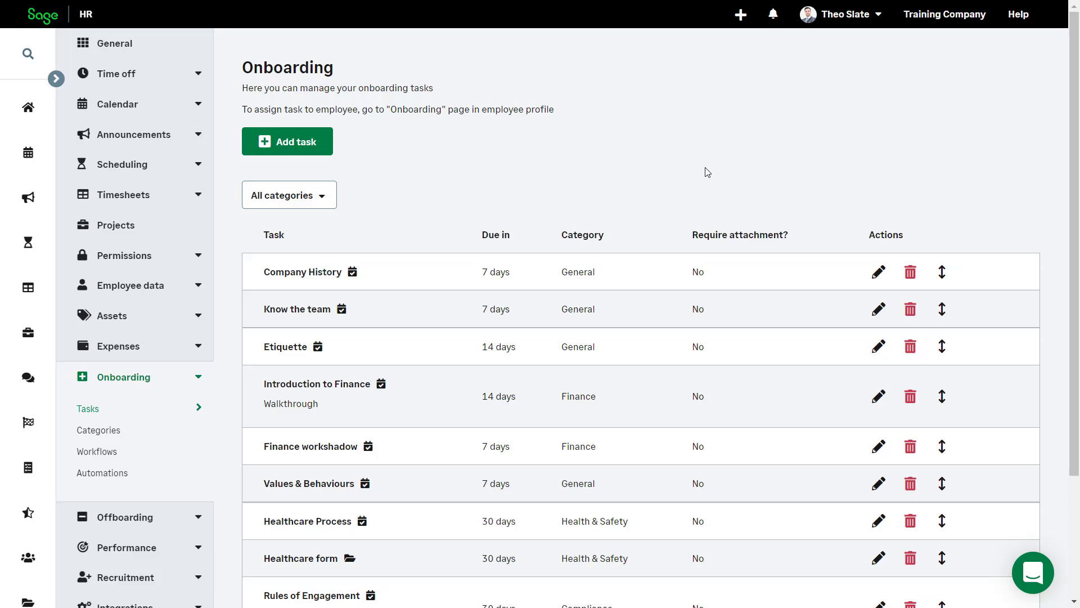
click(289, 142)
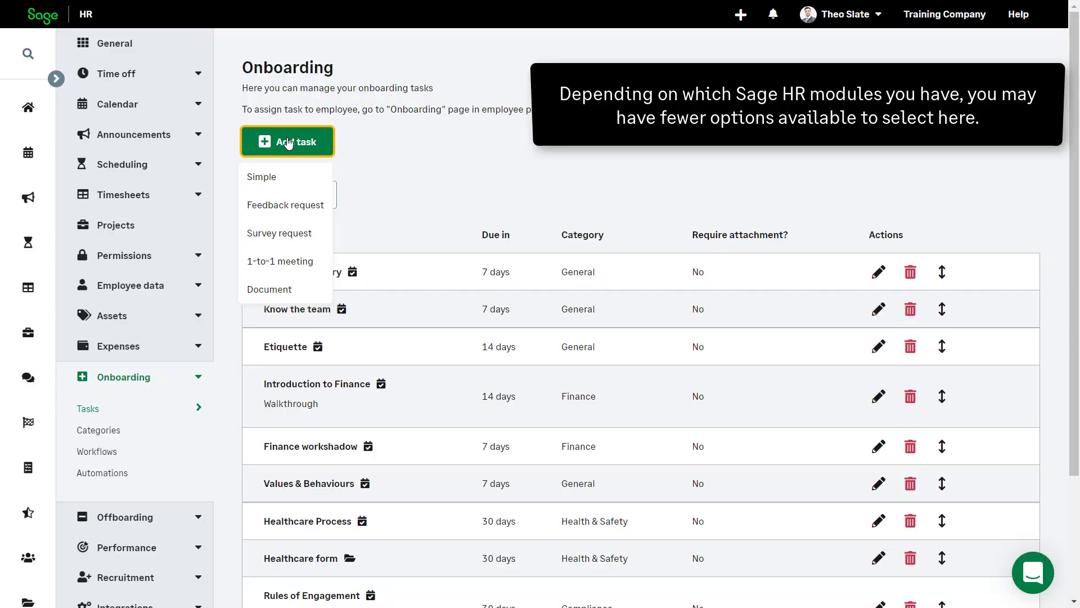
click(264, 179)
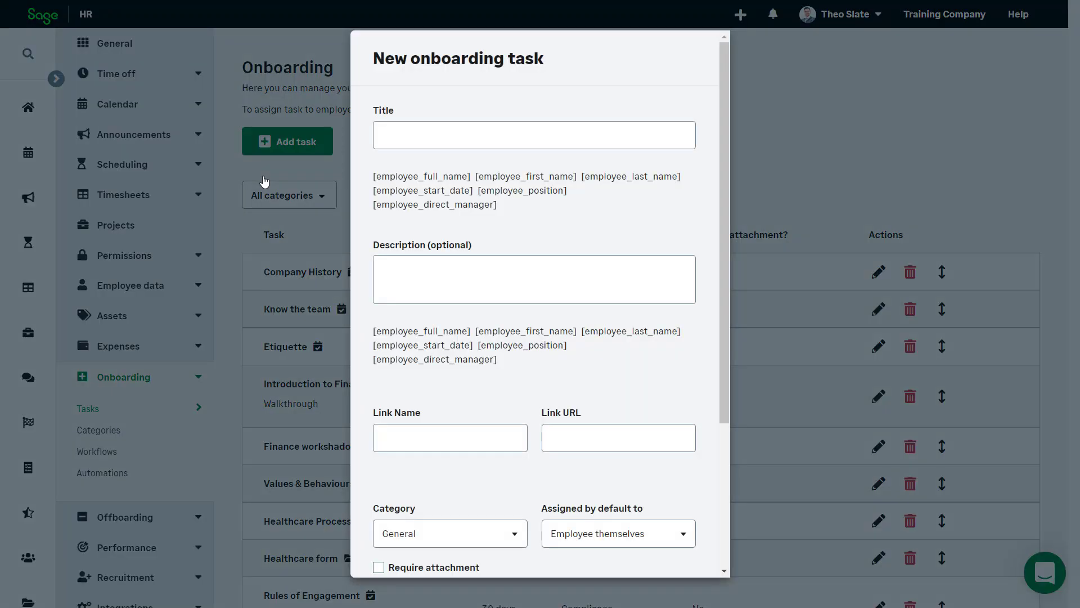
Title the task 'Rules of Engagement' with the description 'discussion with Manager'.
text(ement)
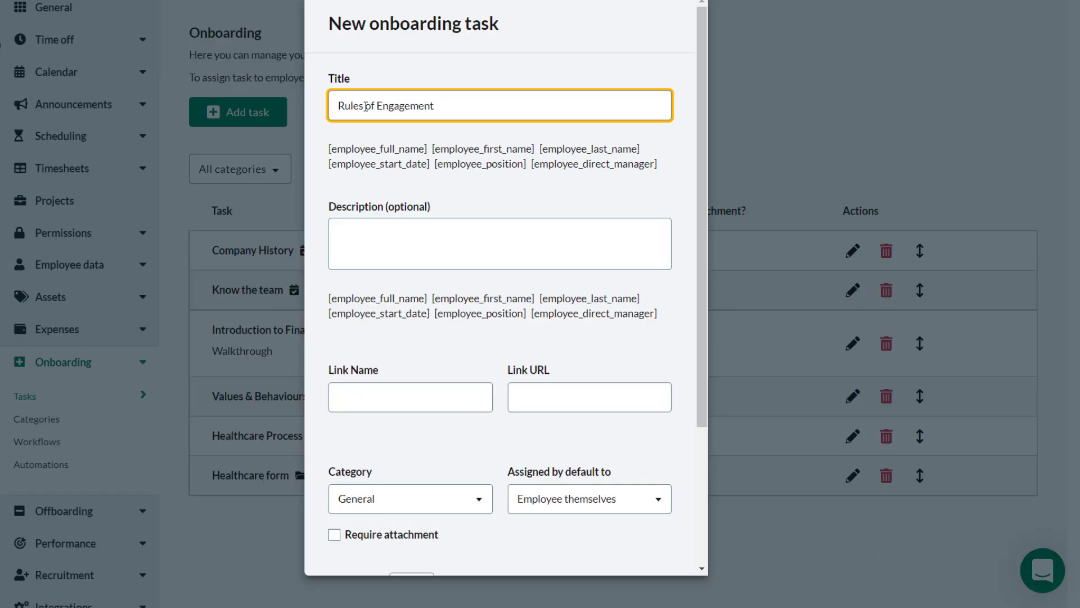
click(367, 242)
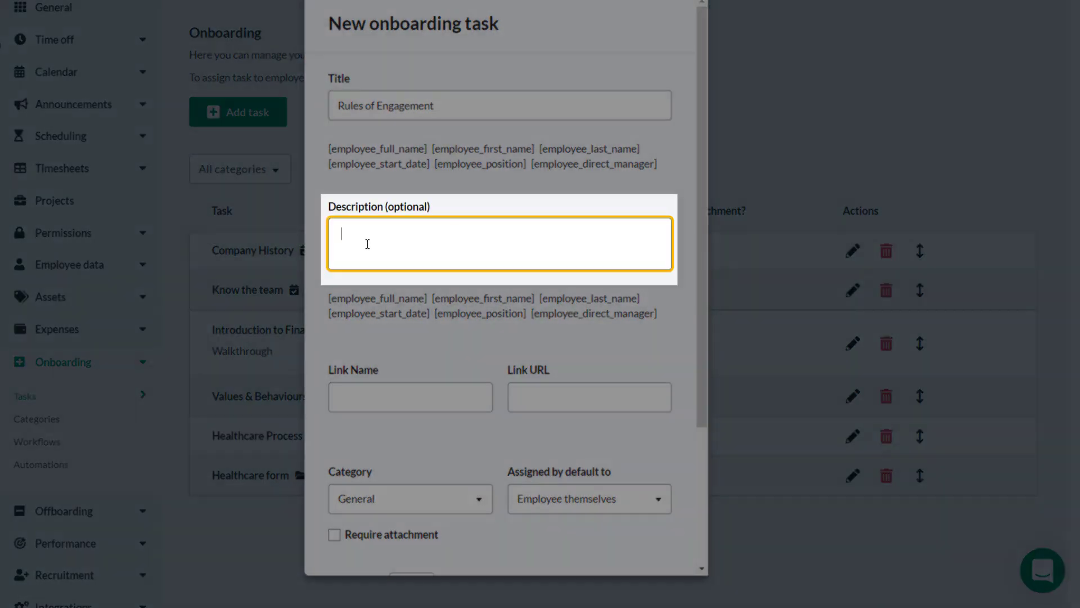
text(discussion with Manager)
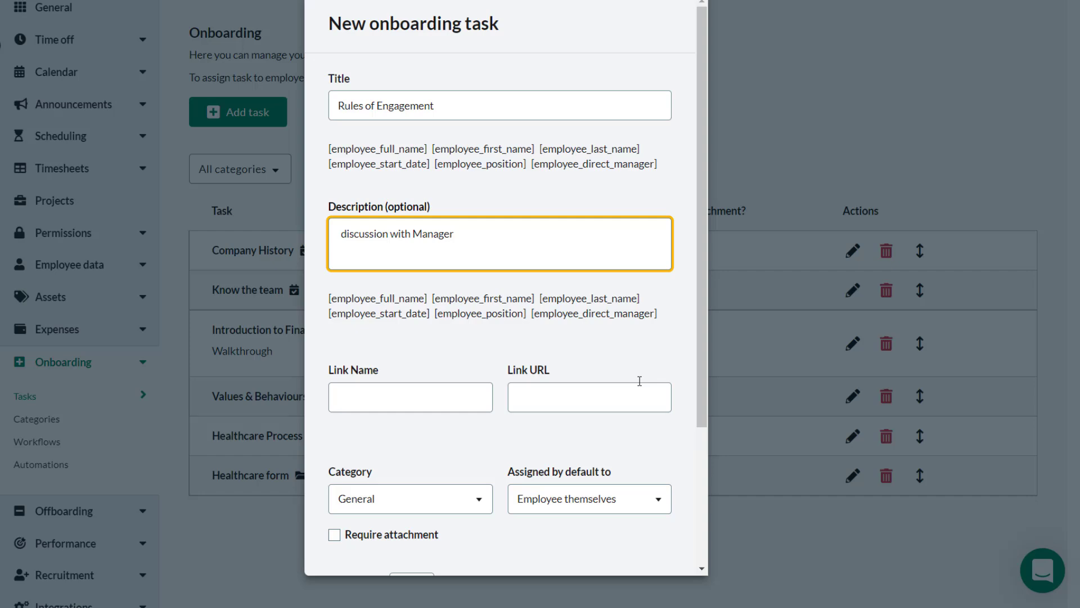
scroll(620, 364, down, 3)
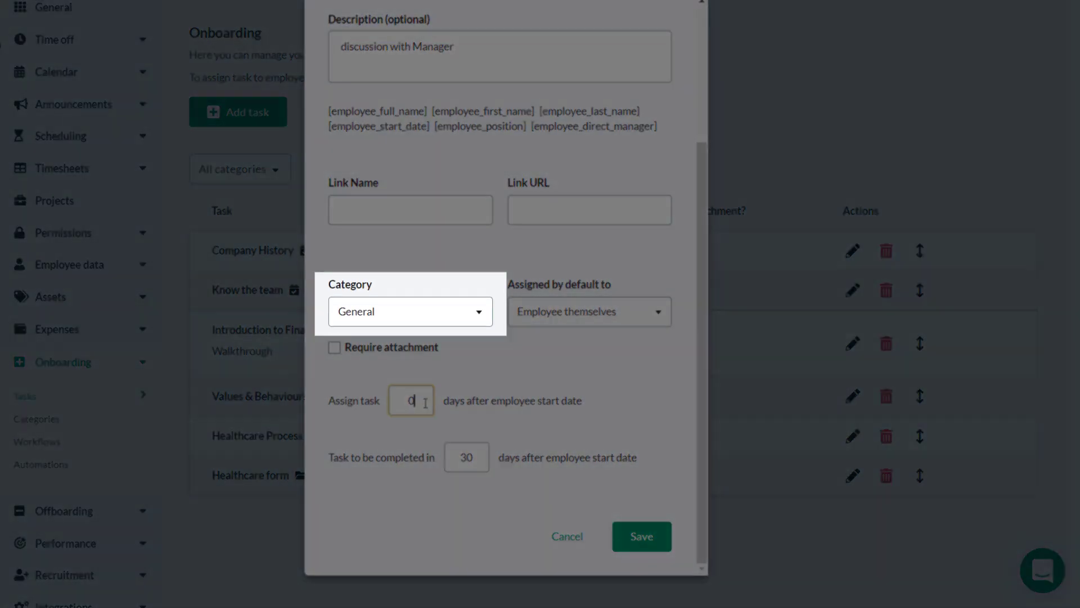
Set the task to be assigned 7 days after the start date and review assignee options.
double_click(411, 400)
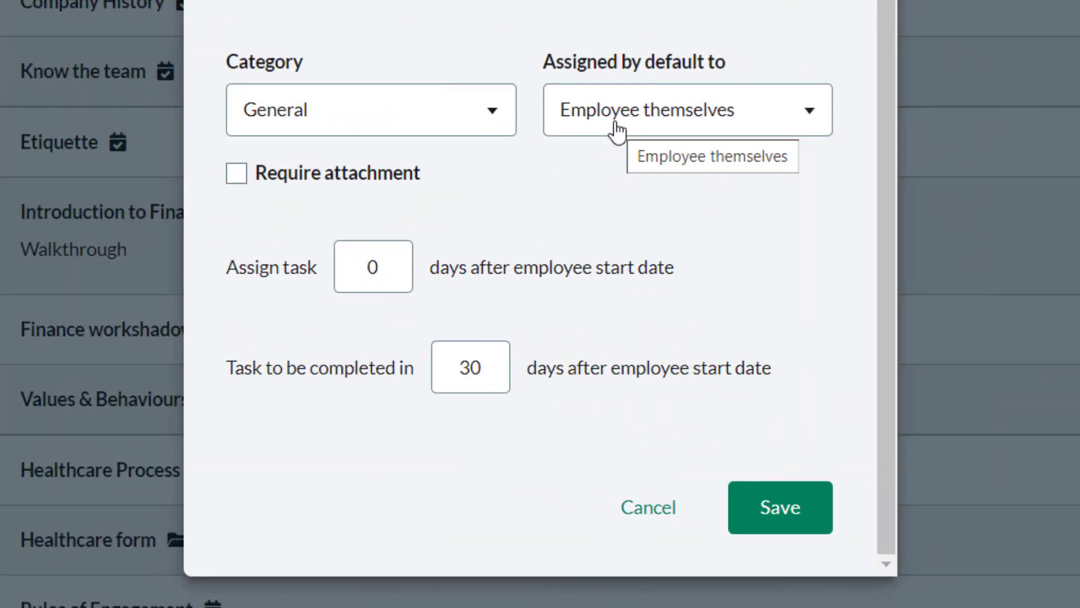
click(617, 131)
click(675, 345)
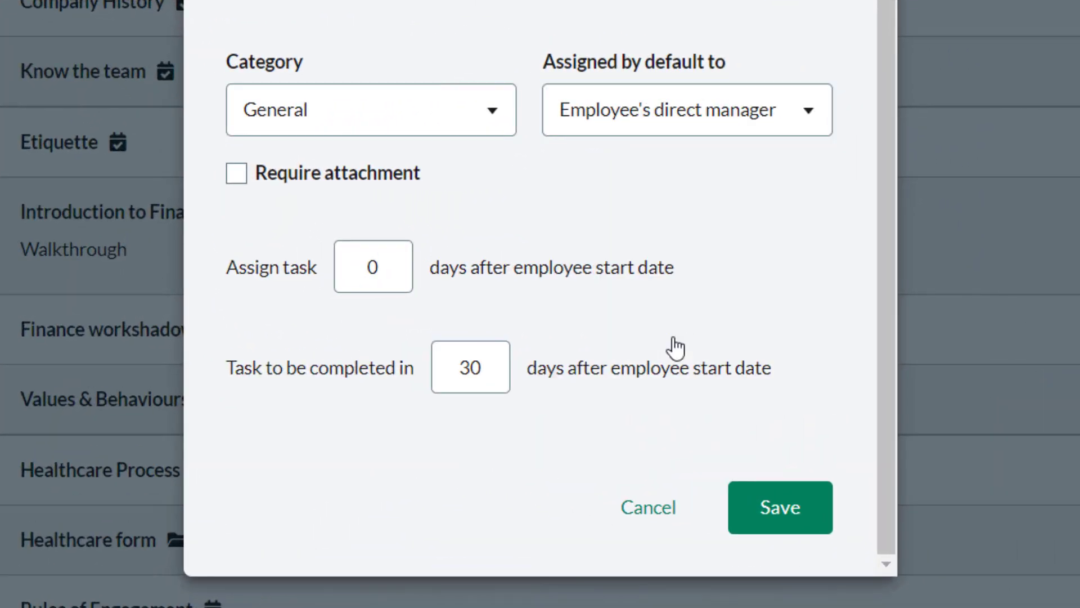
click(677, 113)
click(663, 337)
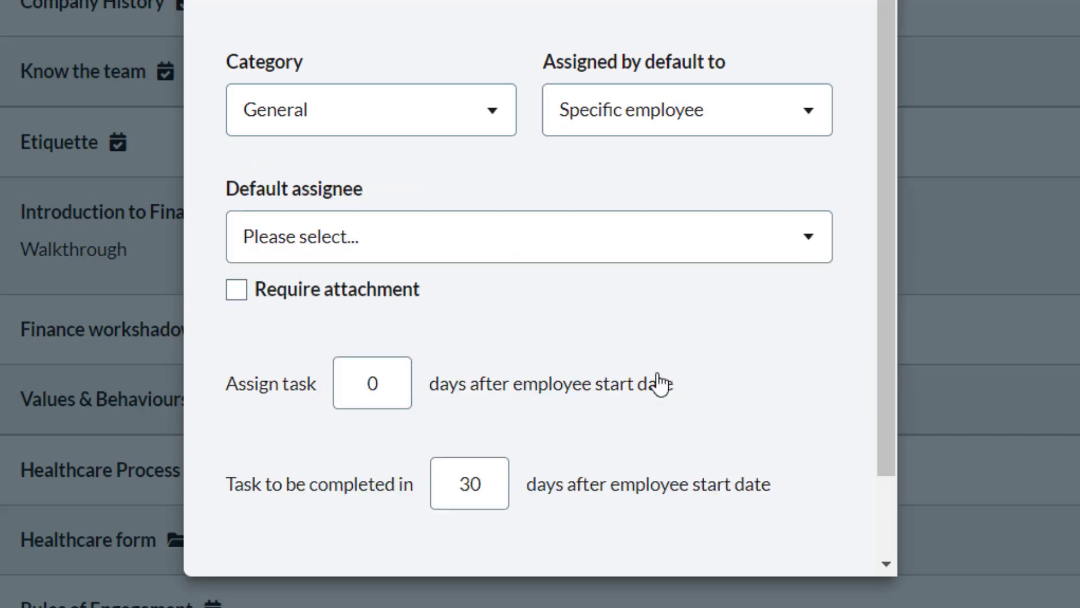
Choose a particular employee as default assignee and require an attachment to complete the task.
click(306, 248)
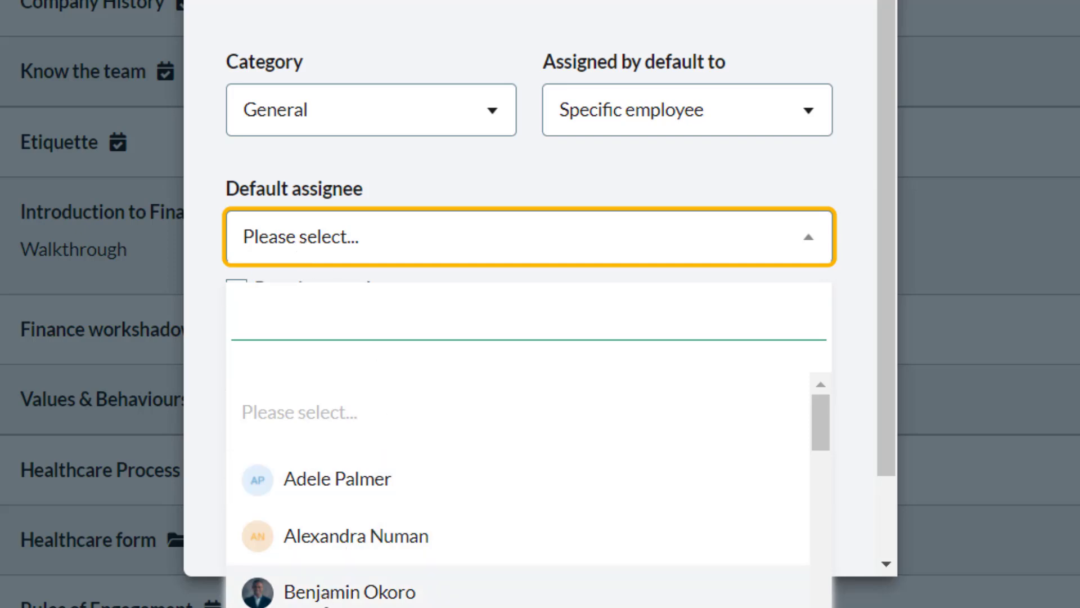
click(360, 591)
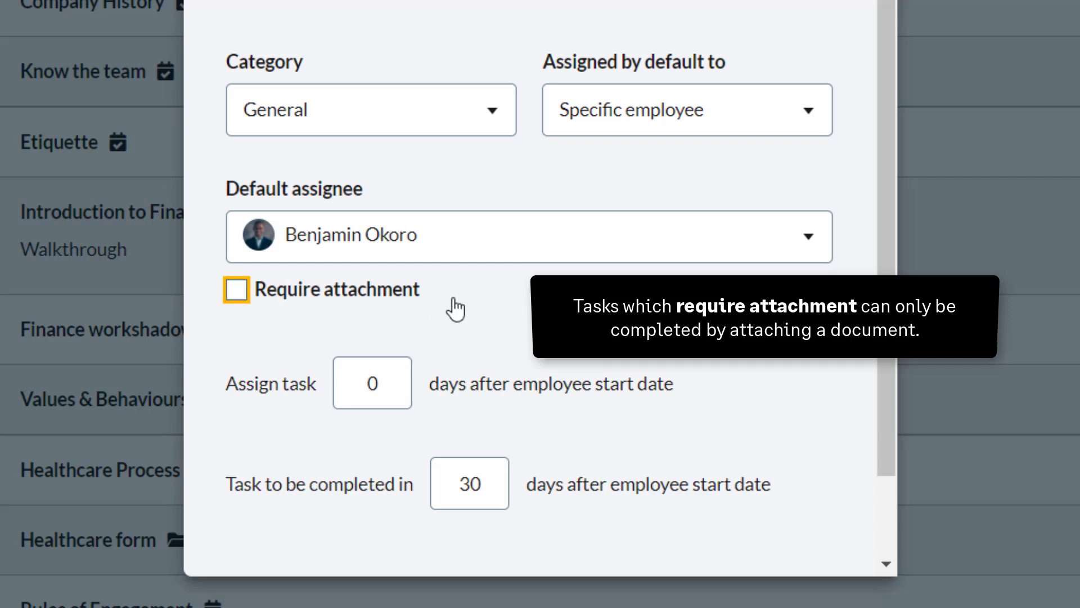
click(238, 298)
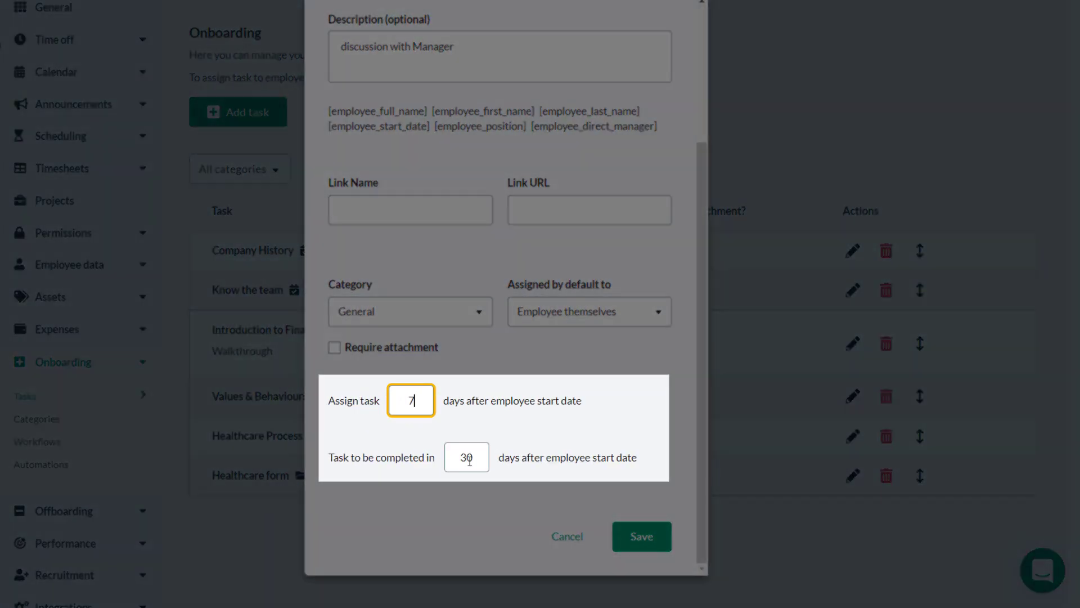
Set Rules of Engagement to be assigned 3 days before start and save it.
click(478, 458)
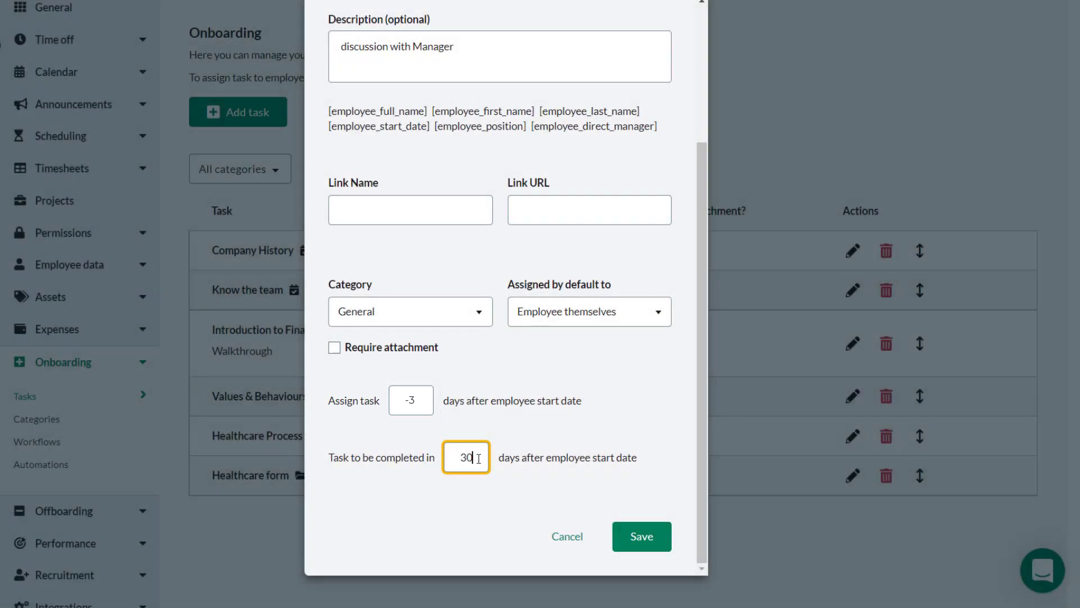
click(631, 541)
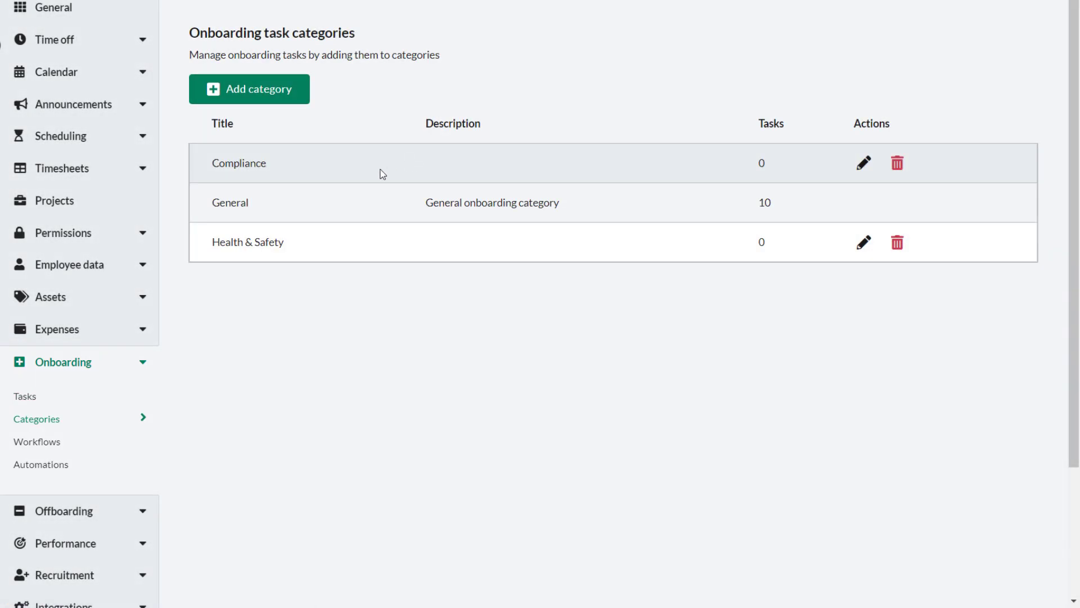
Add and save an onboarding category titled 'Finance'.
click(251, 102)
click(352, 113)
text(Finance)
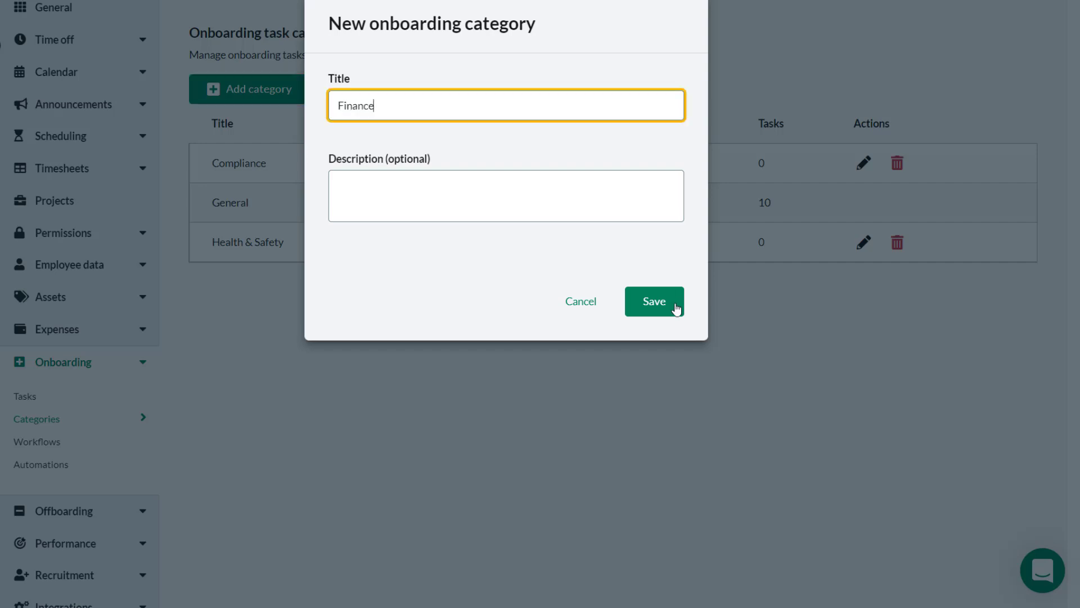
click(656, 308)
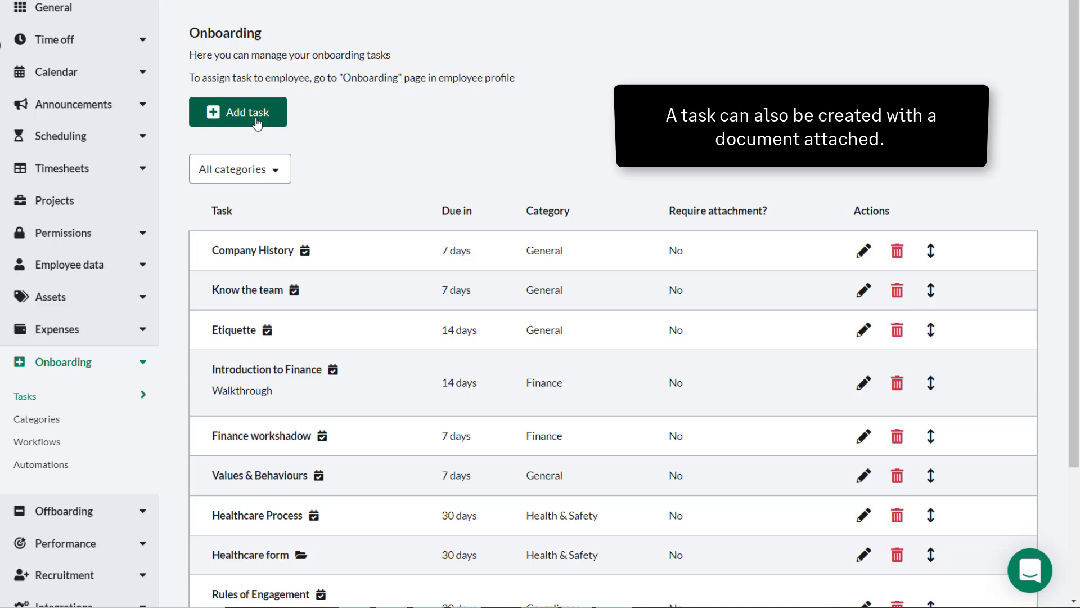
Start a Document onboarding task titled 'Gym Membership'.
click(259, 119)
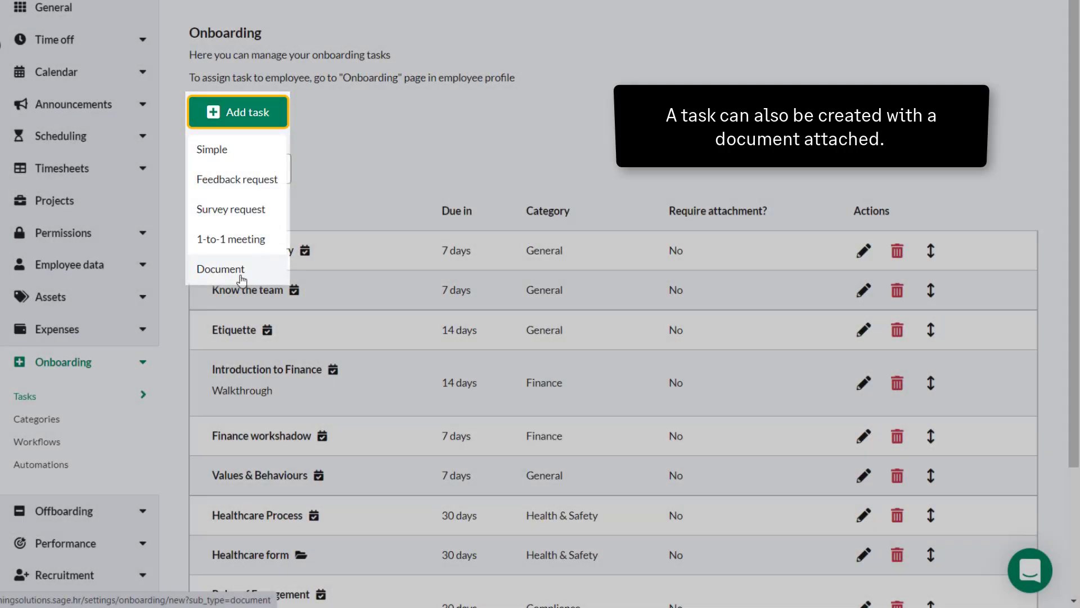
click(241, 269)
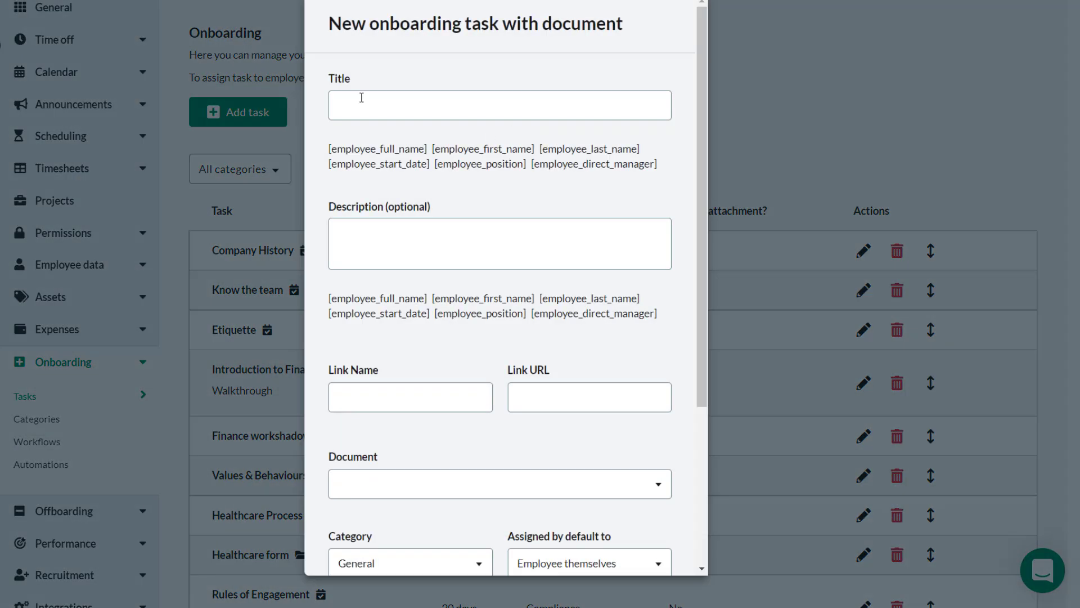
click(362, 100)
text(Gym Membership)
scroll(534, 293, down, 4)
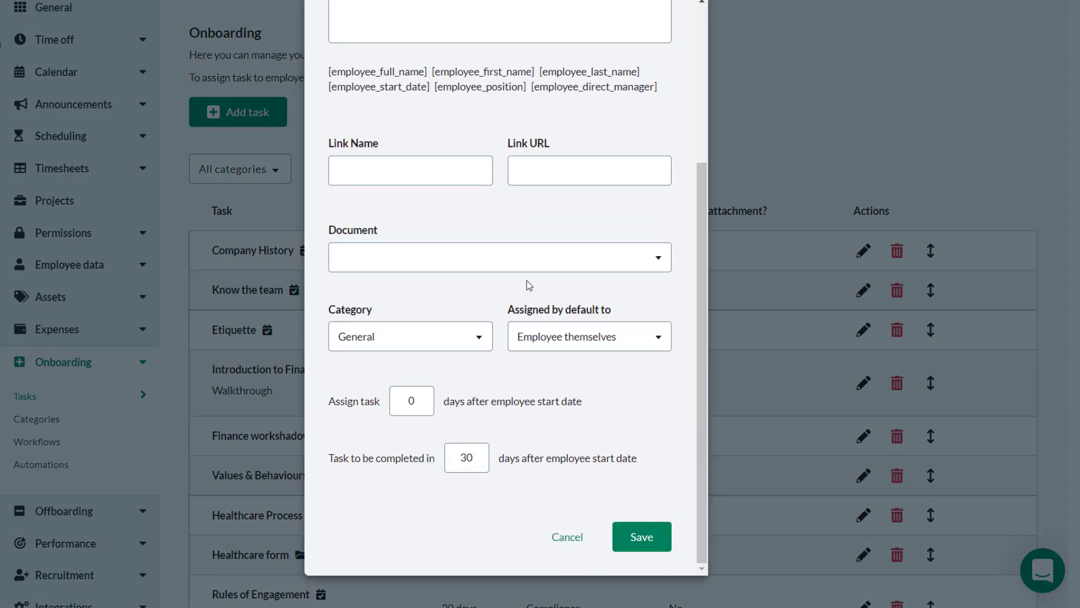
Attach Gym_Membership_Form.docx and put the task in the Health & Safety category.
click(461, 258)
scroll(666, 394, down, 1)
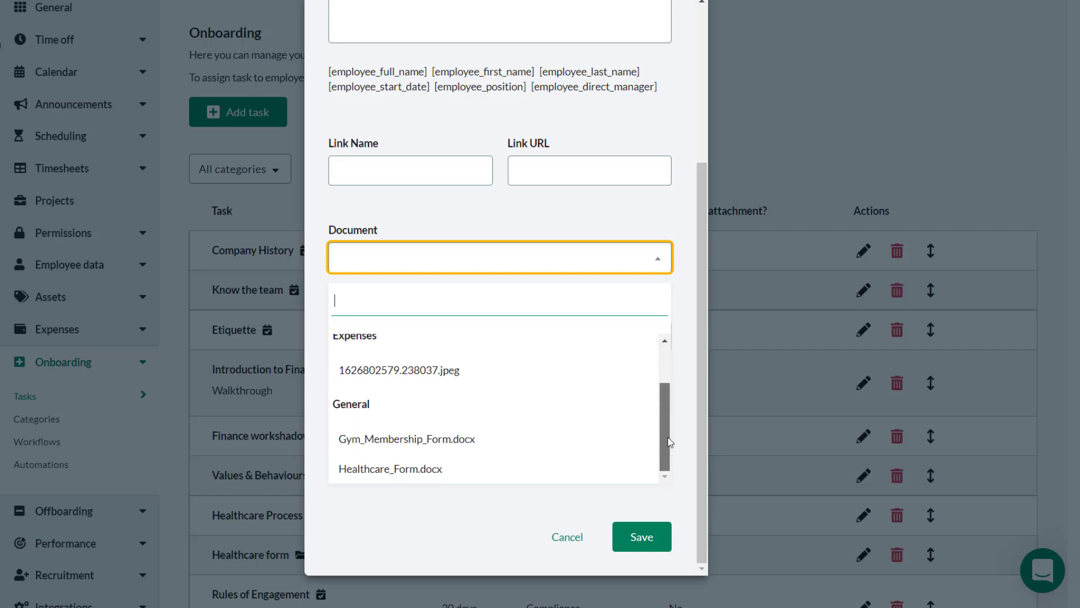
click(408, 440)
click(401, 339)
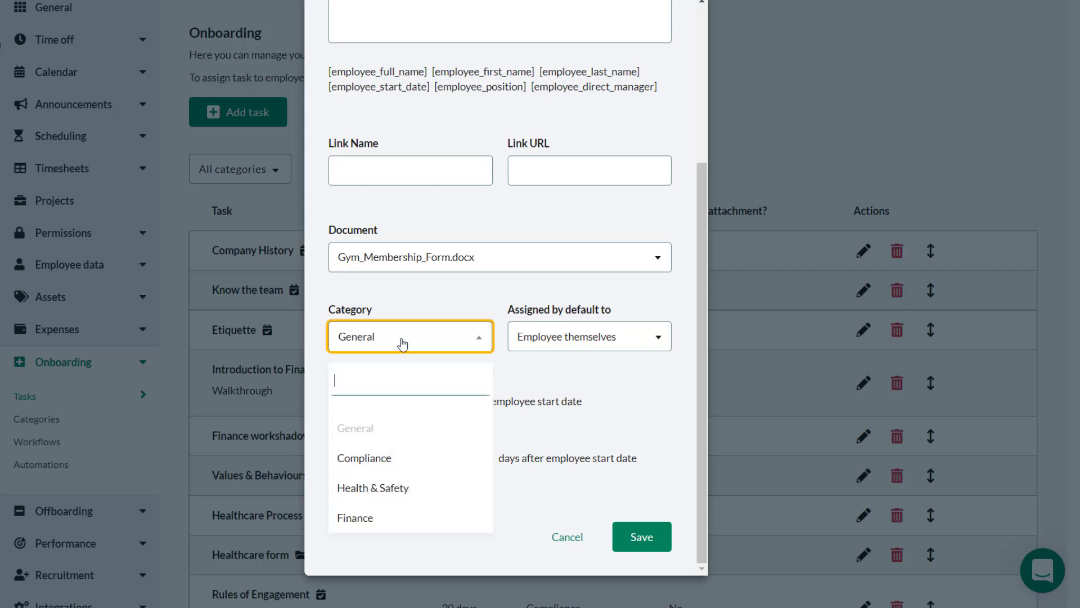
click(384, 489)
Assign the task after 30 days with 90 days to complete, and save it.
click(400, 402)
text(3)
click(468, 459)
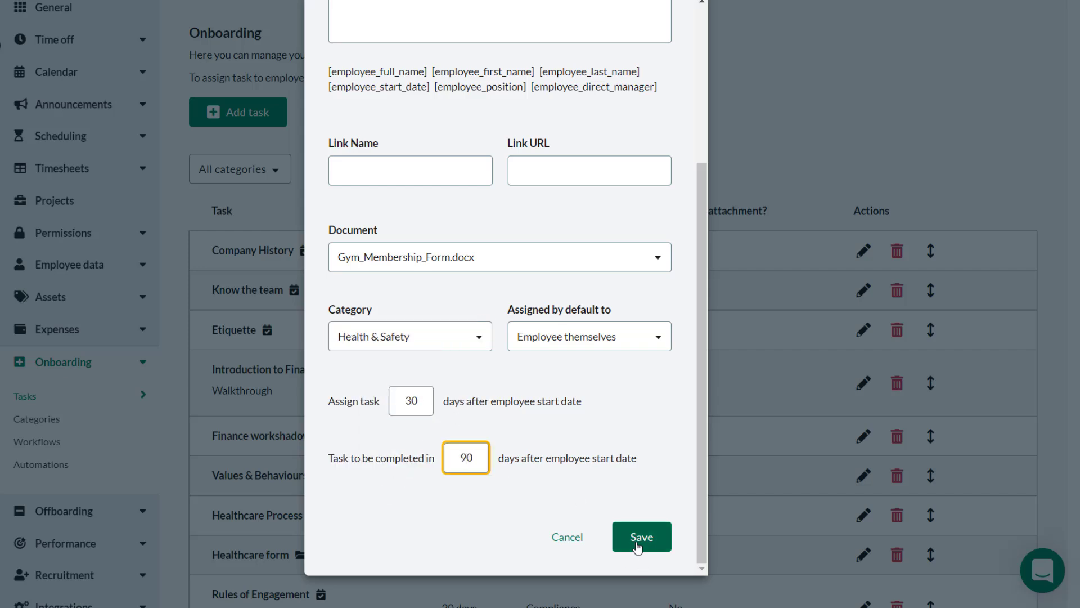
click(640, 543)
scroll(799, 166, down, 3)
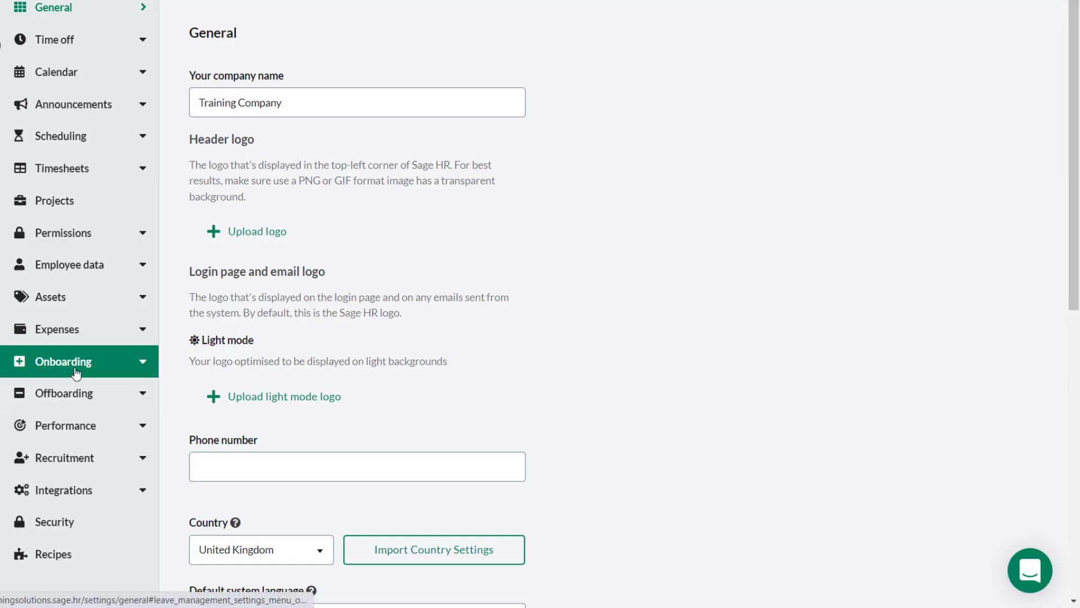
Create a new onboarding workflow titled 'Finance'.
click(76, 369)
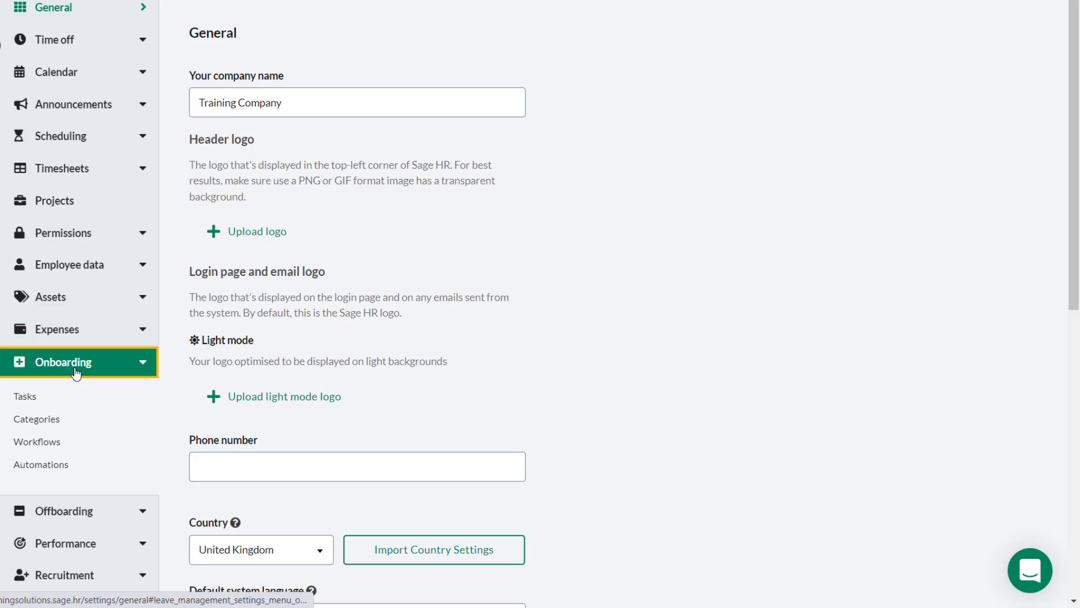
click(61, 445)
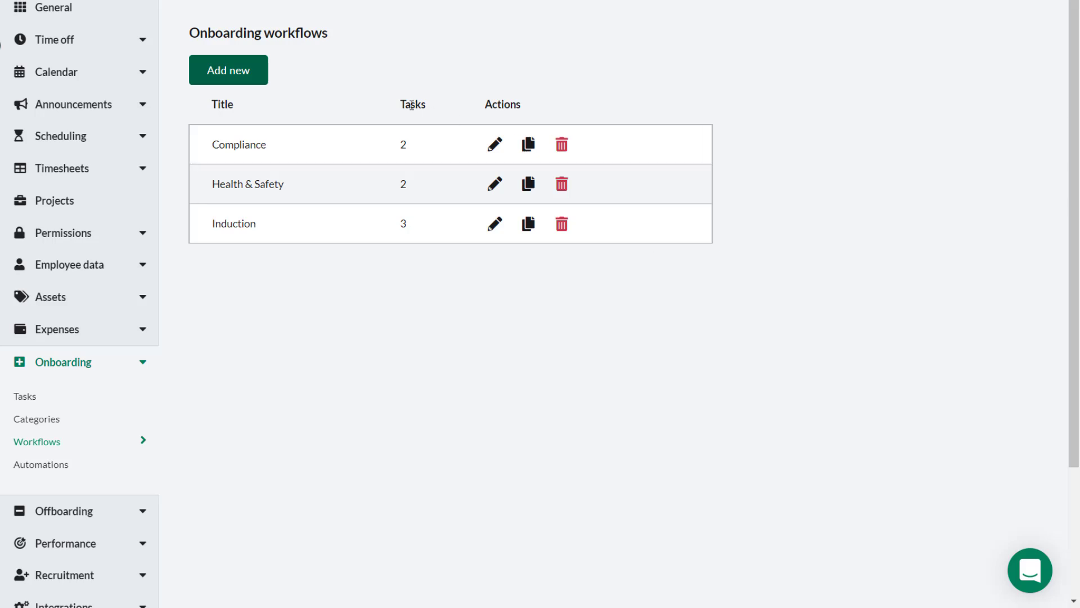
click(215, 83)
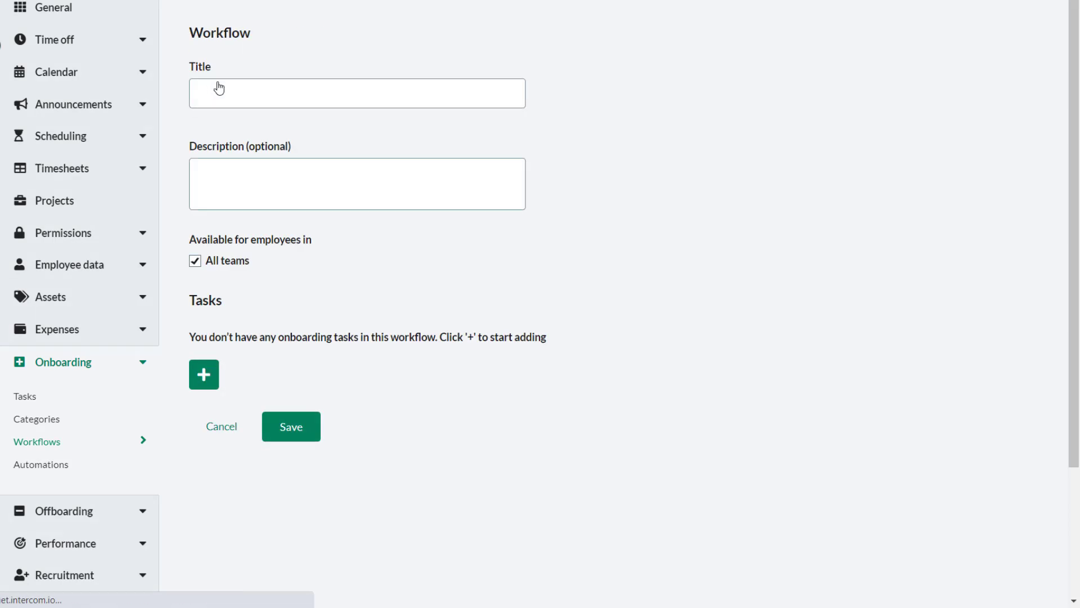
click(265, 93)
text(Finance)
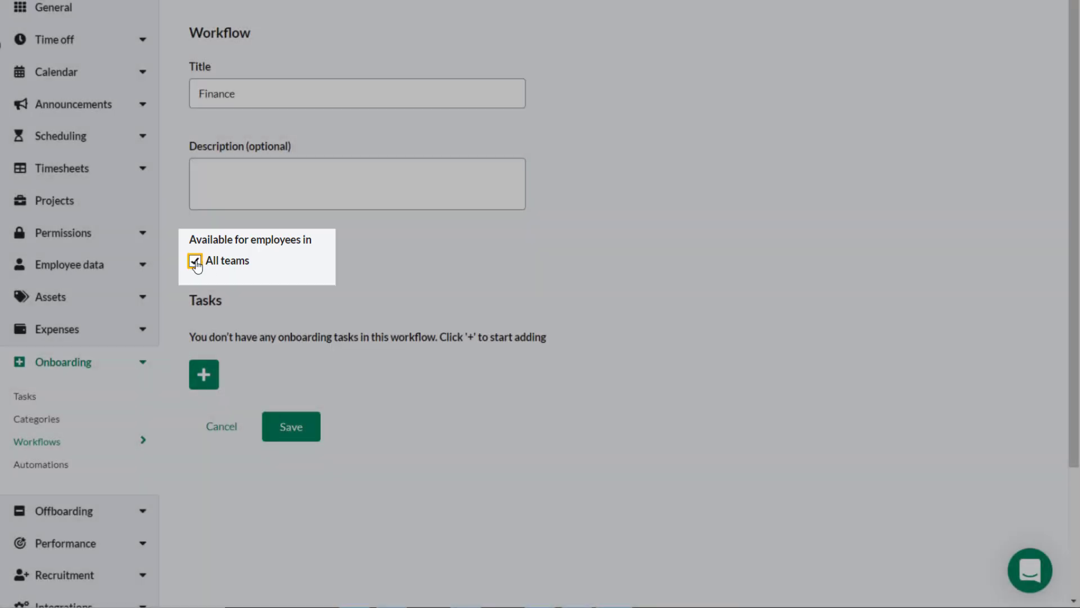
Keep the Finance workflow available to all teams and begin adding its first task.
click(195, 262)
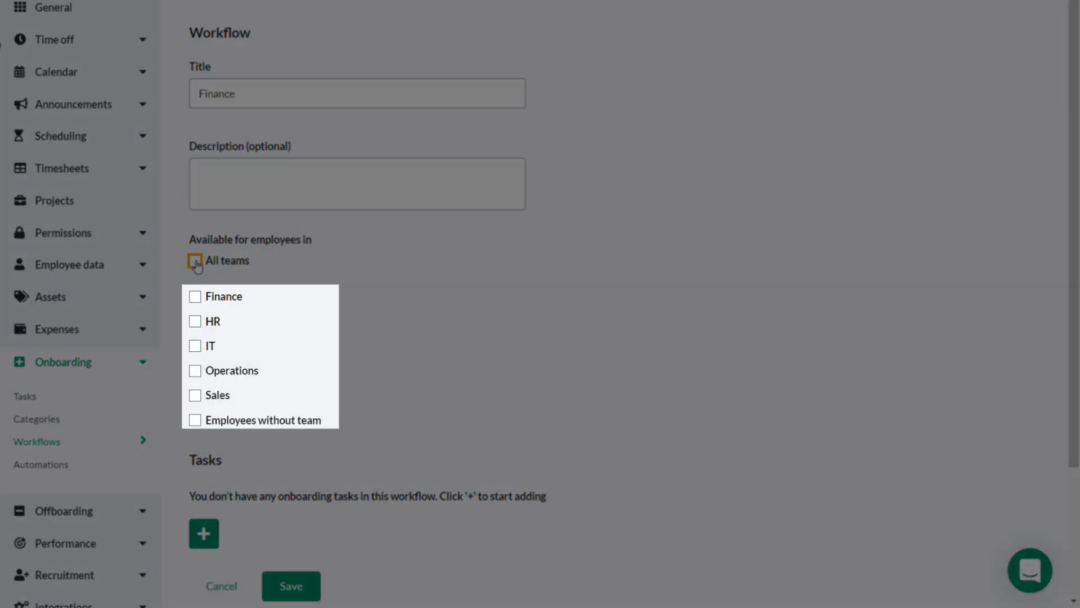
click(196, 299)
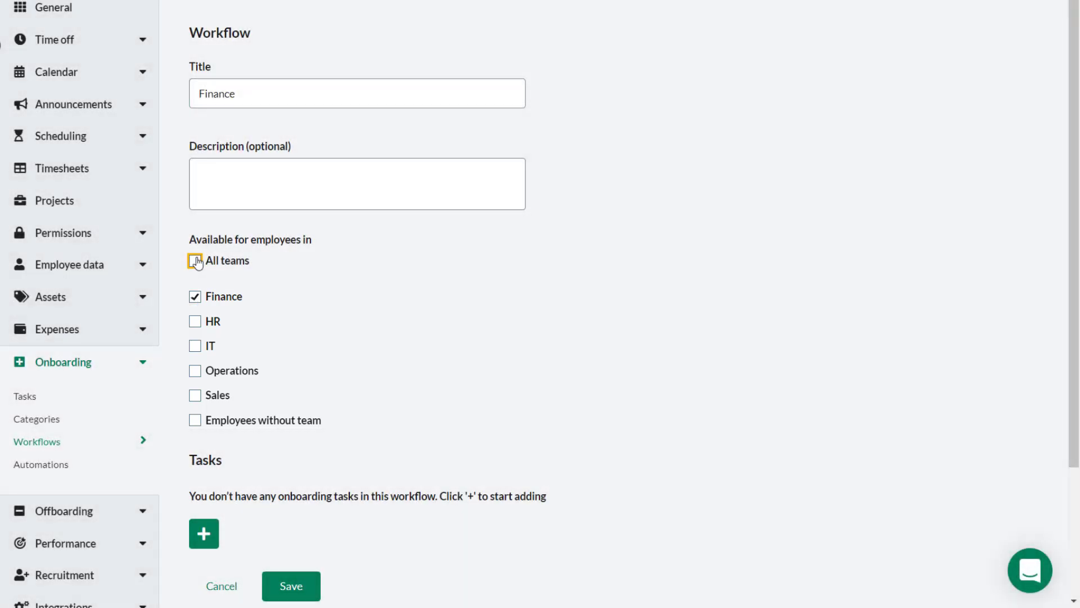
click(195, 260)
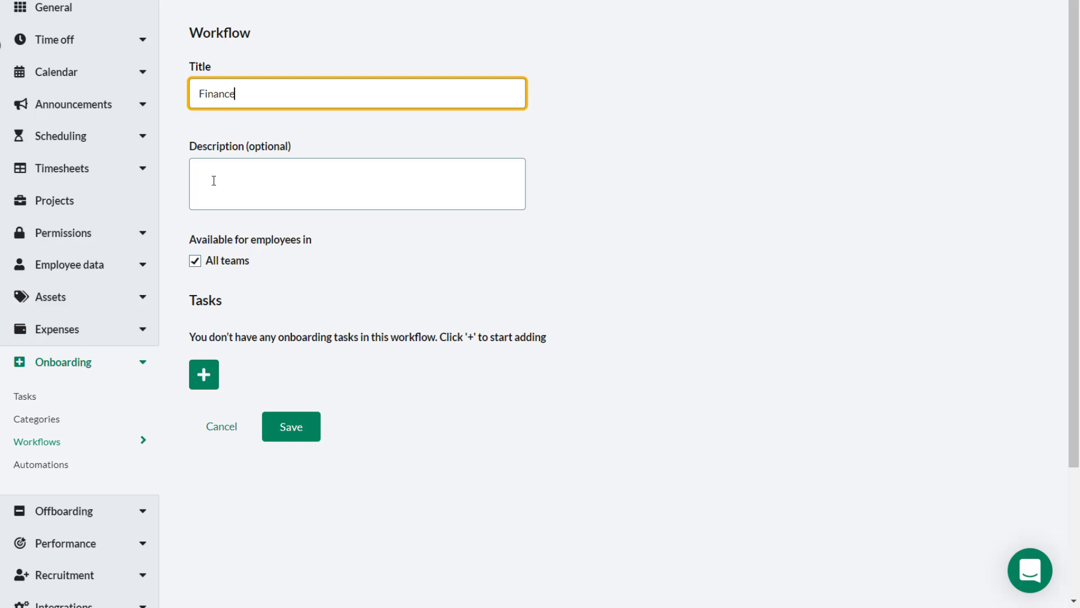
click(206, 376)
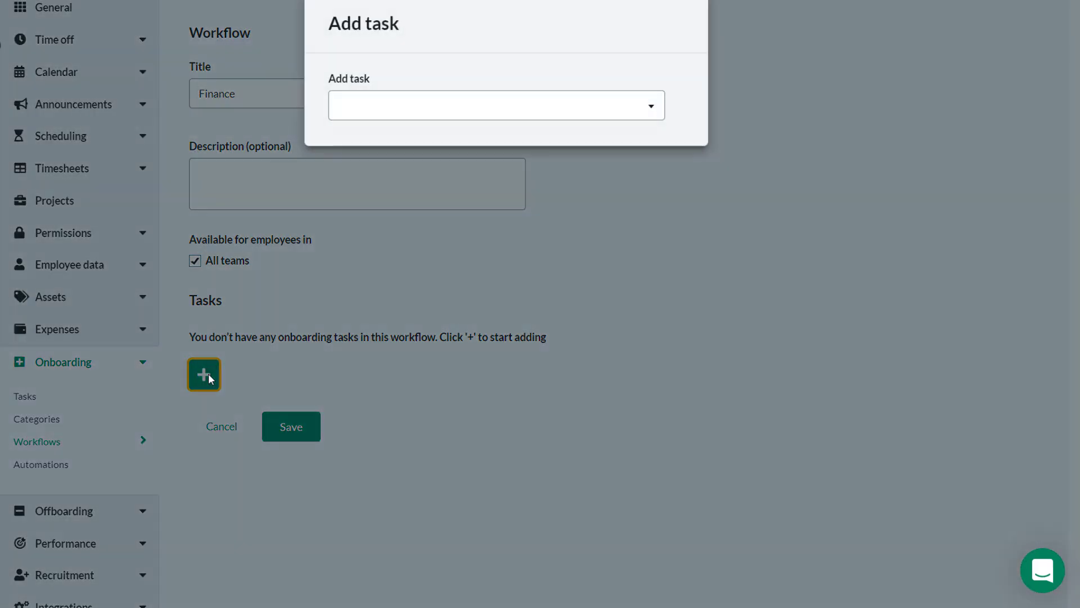
Add the Introduction to Finance and Finance workshadow tasks to the workflow.
click(472, 117)
drag(657, 219, 677, 236)
click(467, 251)
key(Return)
click(437, 108)
click(410, 254)
key(Return)
Add Rules of Engagement, move Finance workshadow to the end, and save the workflow.
click(450, 106)
click(411, 311)
drag(615, 401, 611, 535)
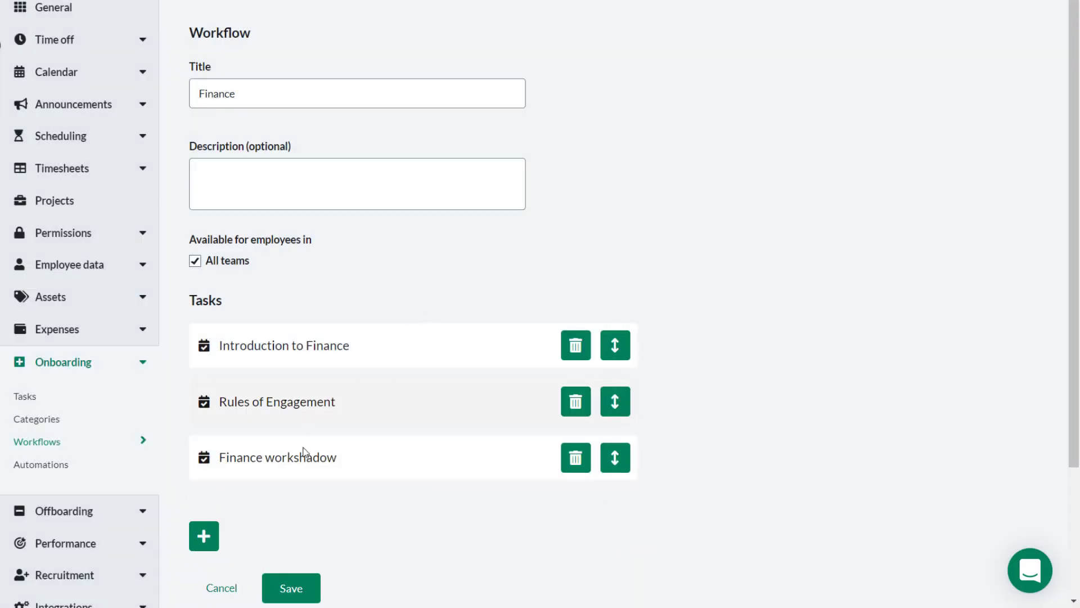
click(288, 588)
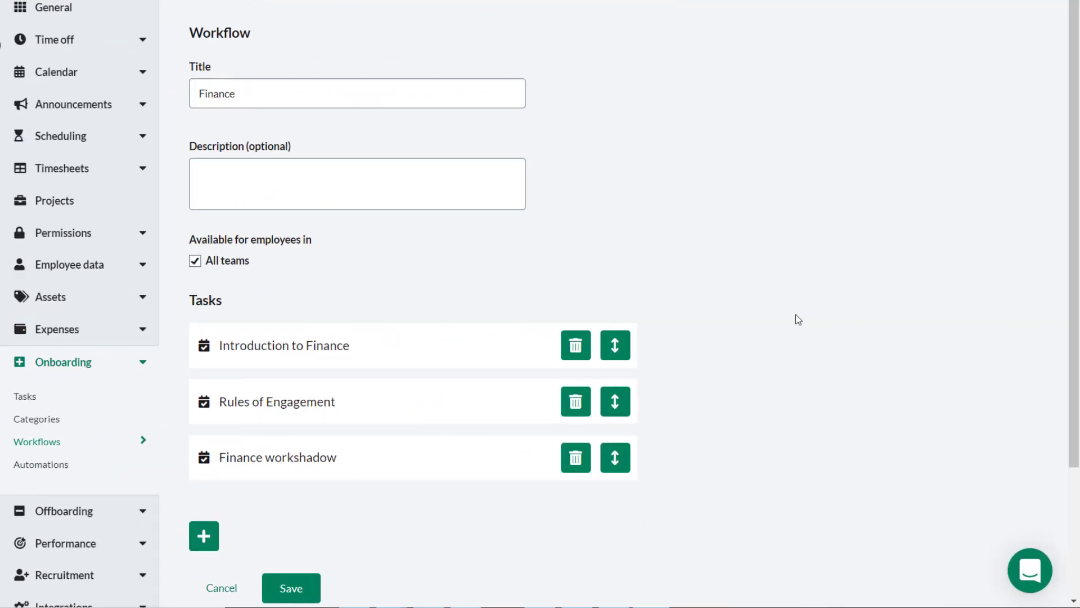
click(345, 358)
Assign Introduction to Finance to the direct manager 3 days before start.
scroll(769, 315, down, 3)
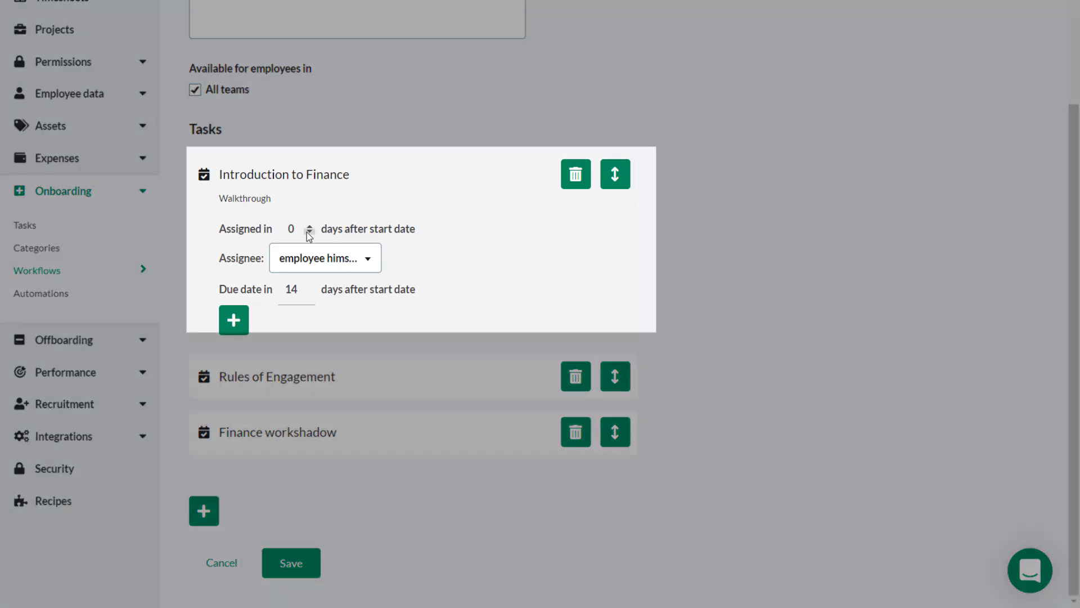
click(309, 233)
click(309, 233)
click(310, 233)
click(325, 258)
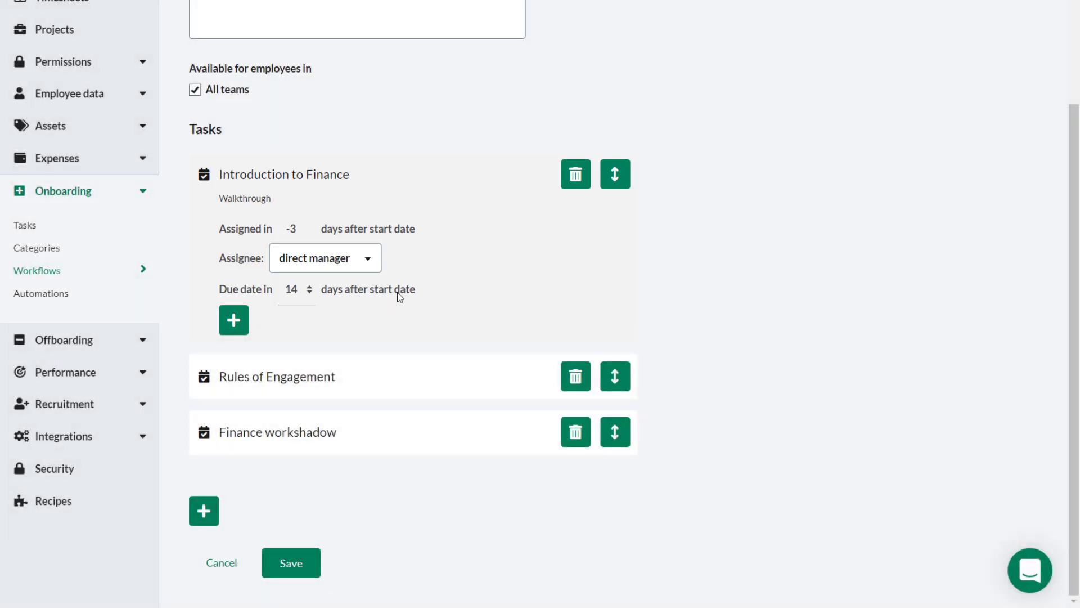
Add an Etiquette task linked to Introduction to Finance.
click(236, 322)
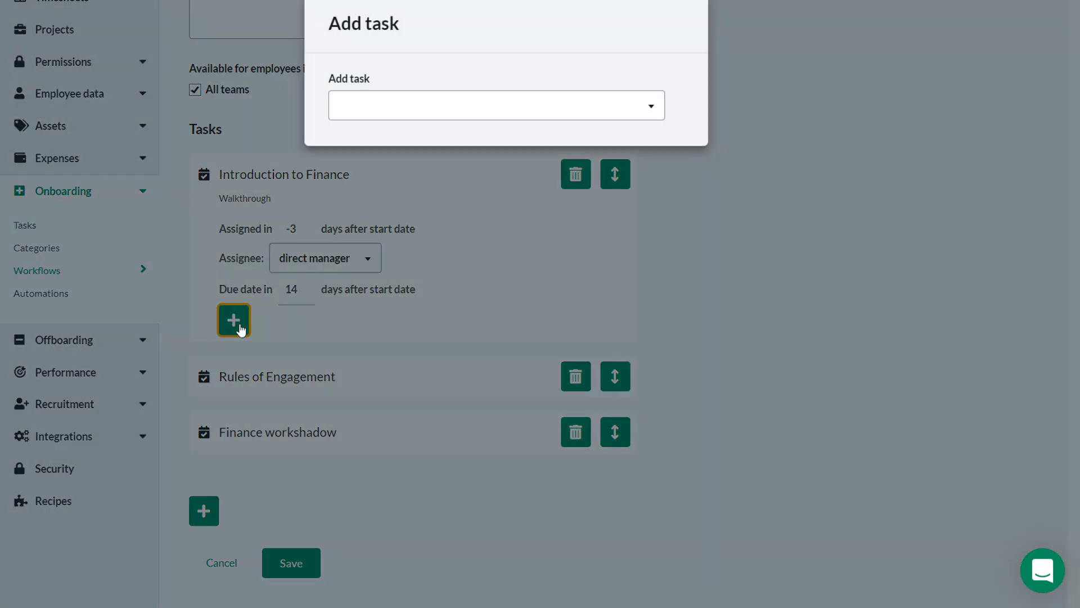
click(413, 111)
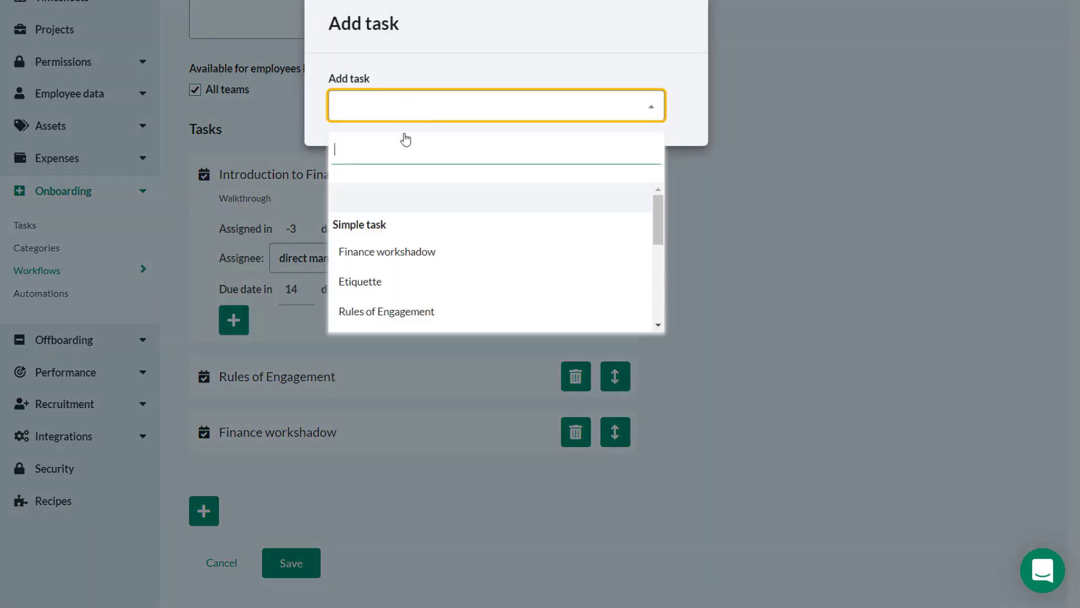
click(367, 281)
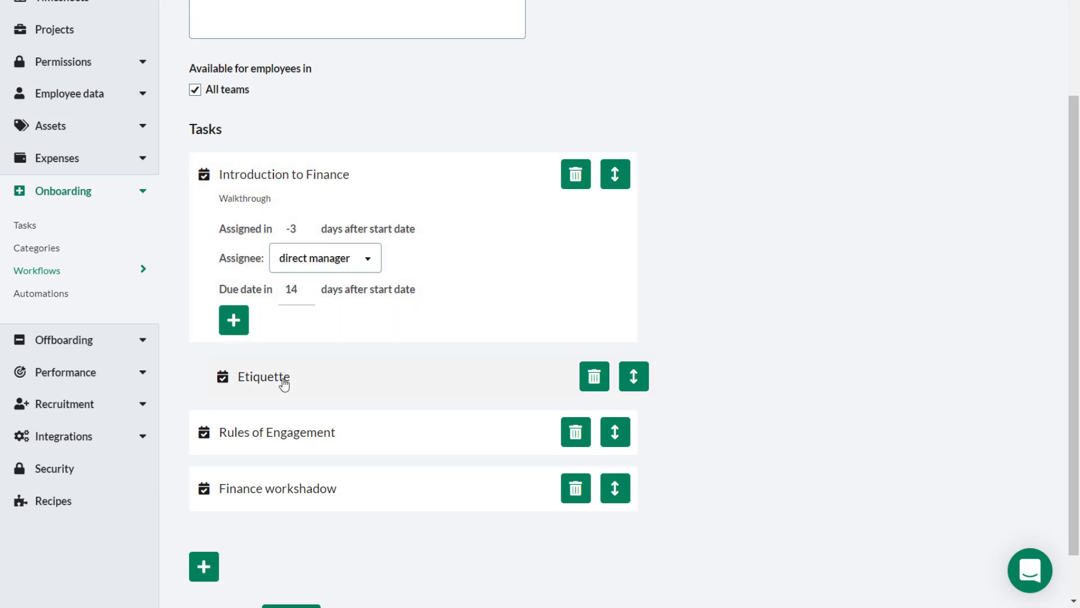
click(481, 178)
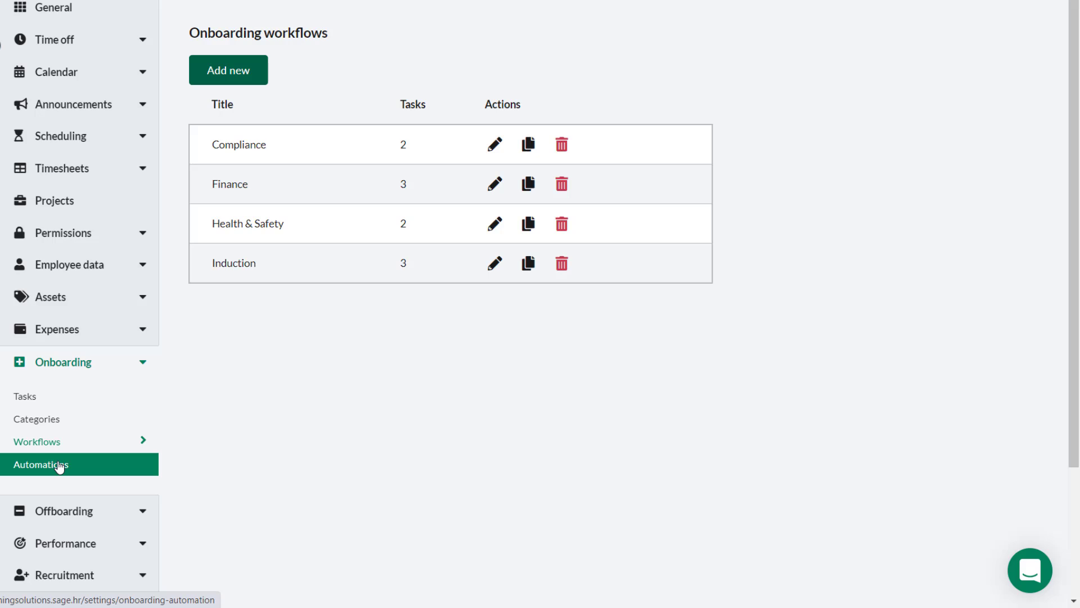
Start a new onboarding automation named 'Finance Onboarding'.
click(59, 466)
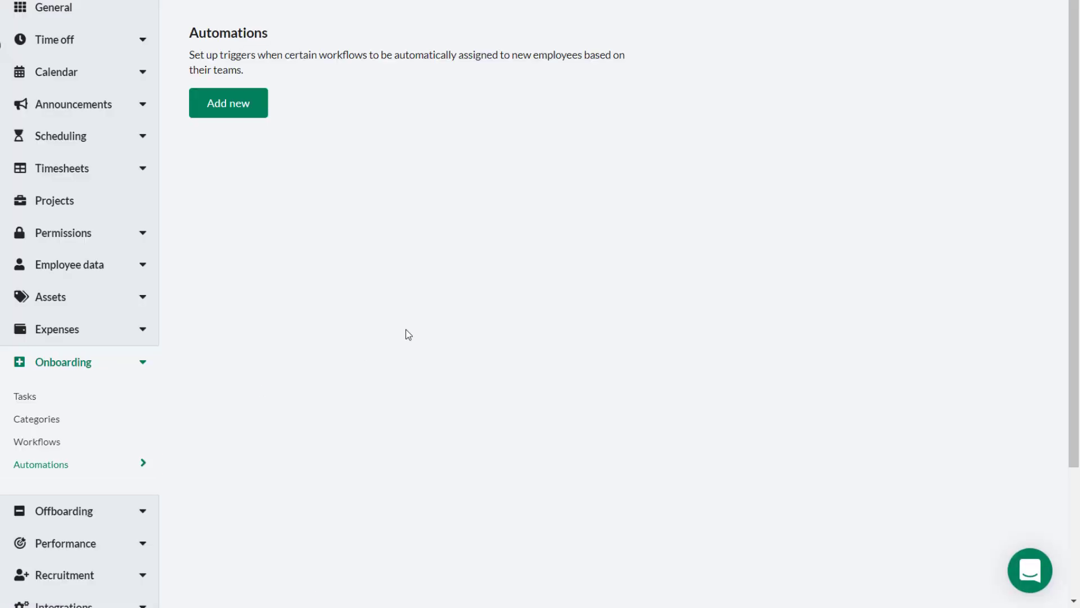
click(228, 103)
click(409, 164)
text(Finance Onboarding)
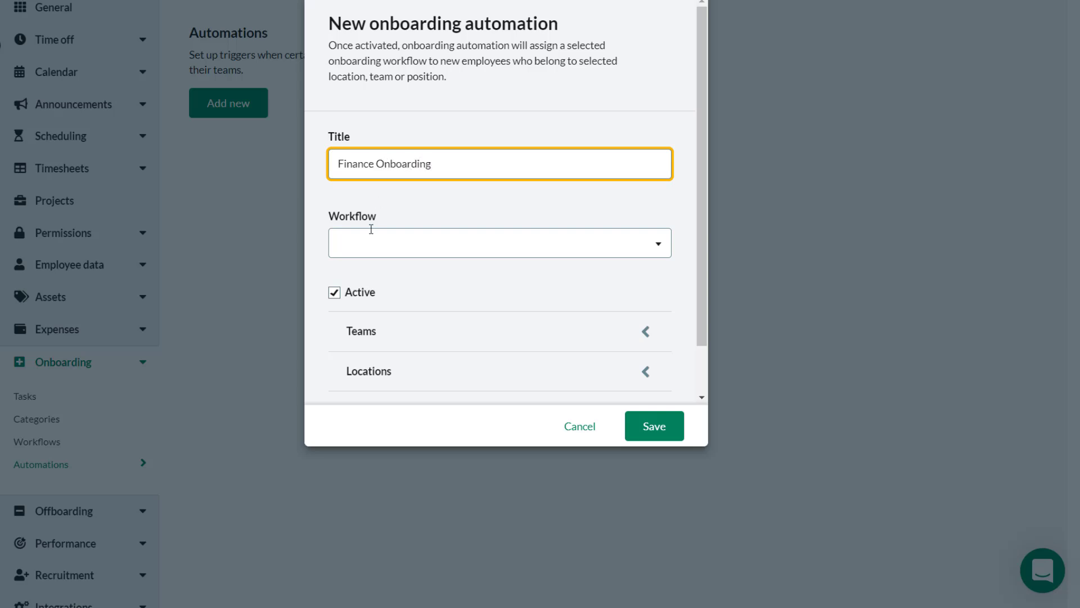
Target the Finance workflow at new Finance team employees and save the automation.
click(360, 256)
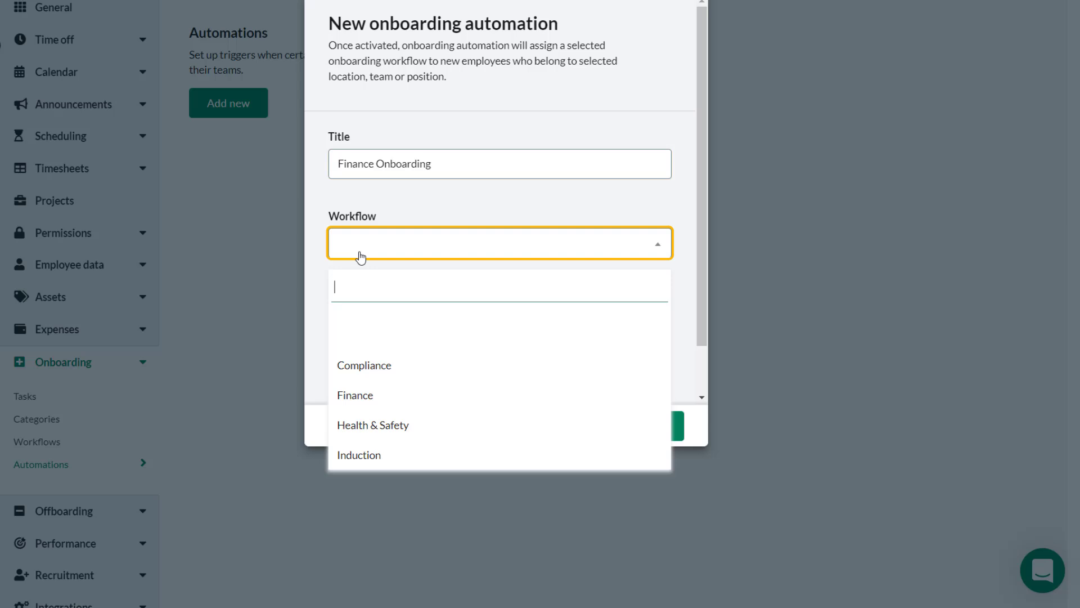
click(383, 394)
click(349, 290)
click(373, 330)
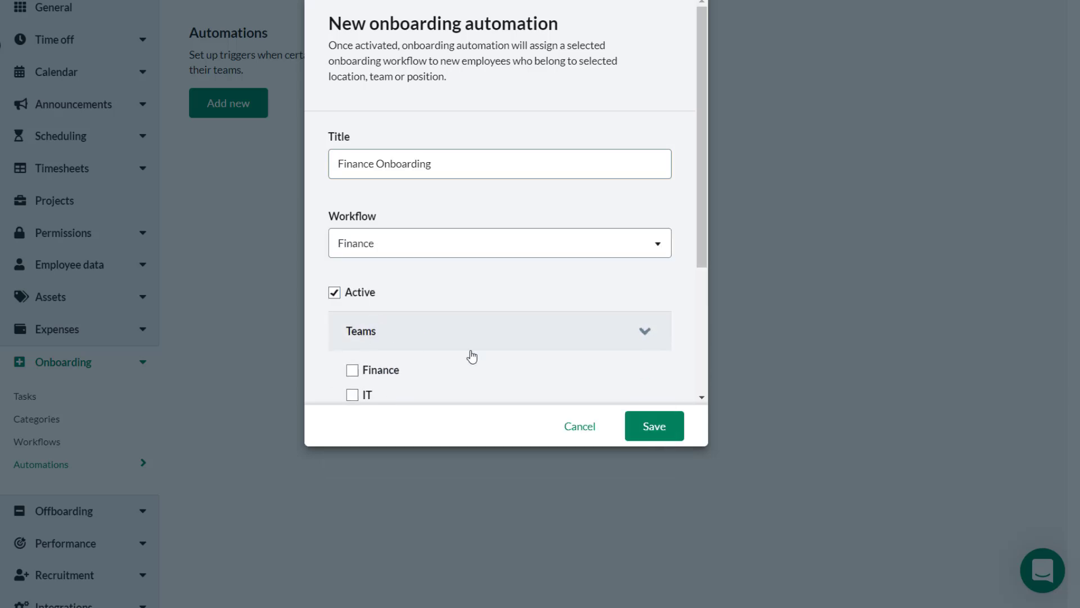
click(394, 381)
drag(702, 247, 694, 376)
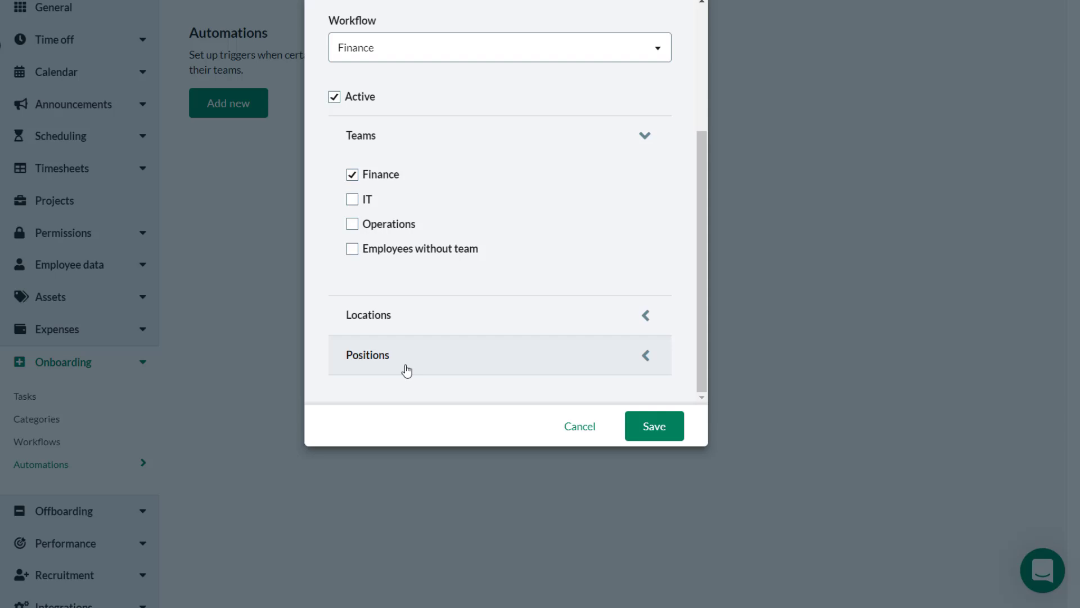
click(667, 434)
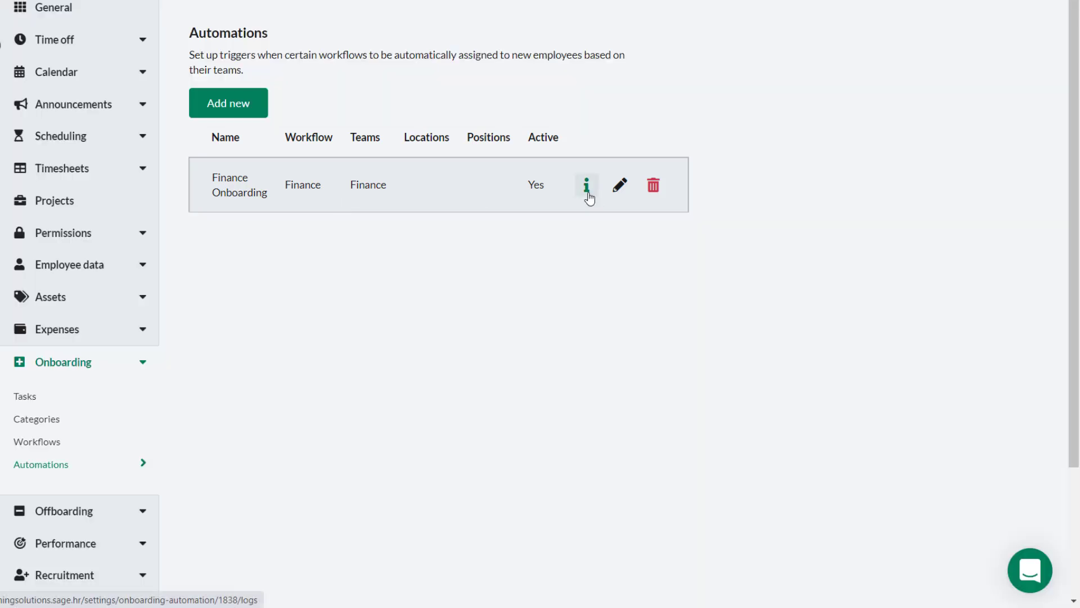
Check the new automation's trigger log shows no runs yet, then close the log.
click(586, 191)
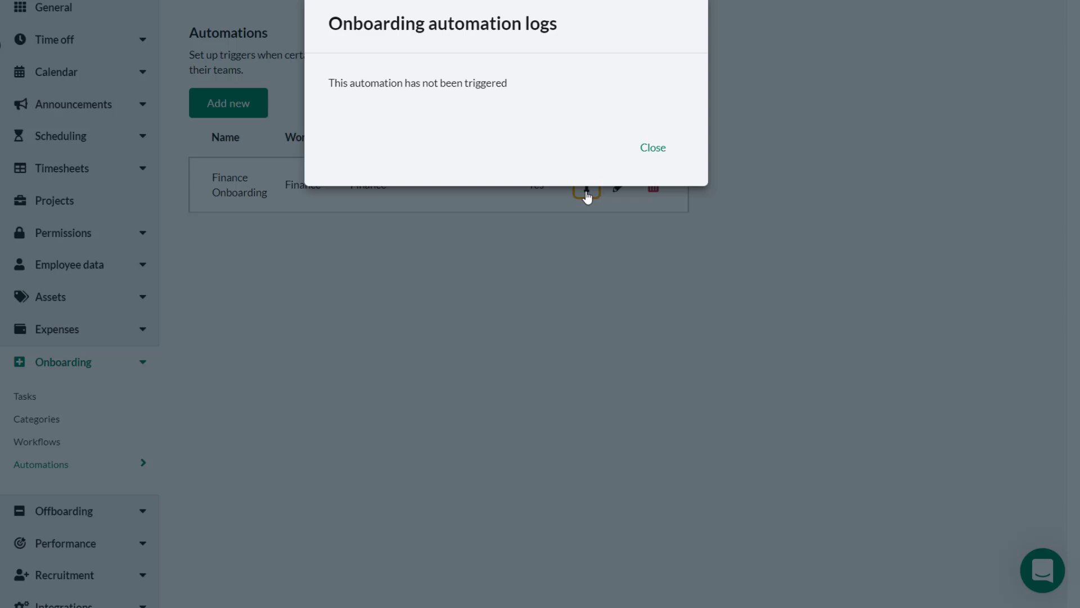
click(655, 147)
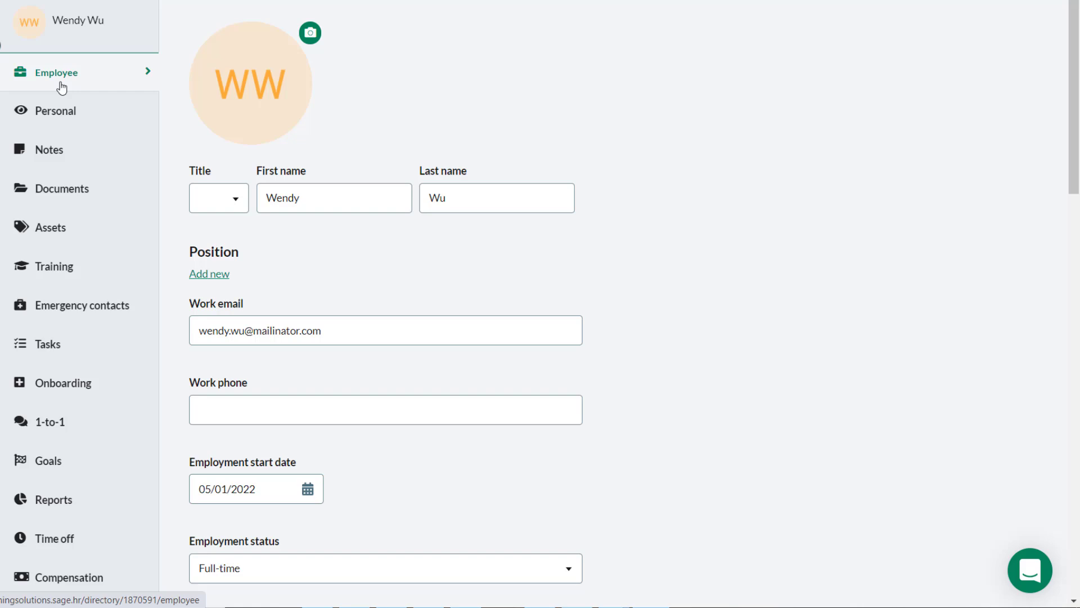
Add the Finance workflow's 3 tasks to the new employee's onboarding, keeping the proposed dates and assignees.
click(71, 384)
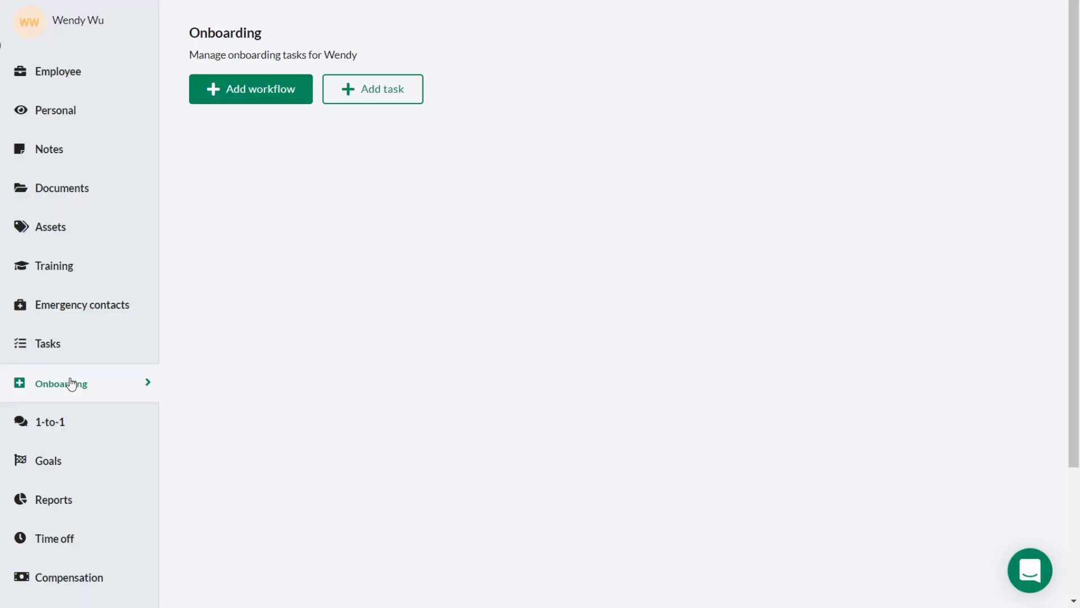
click(269, 101)
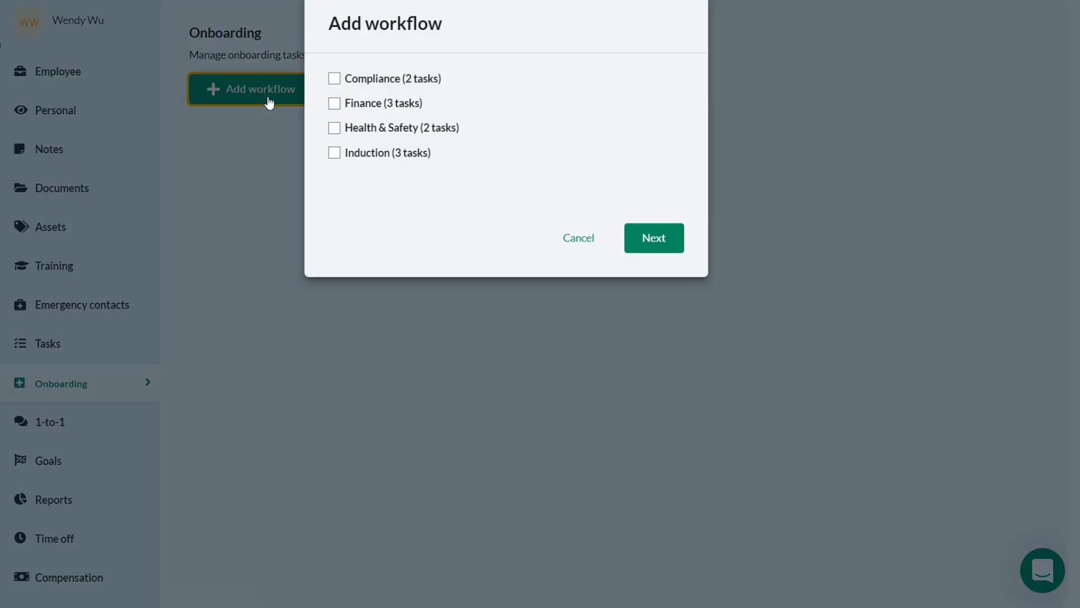
click(368, 111)
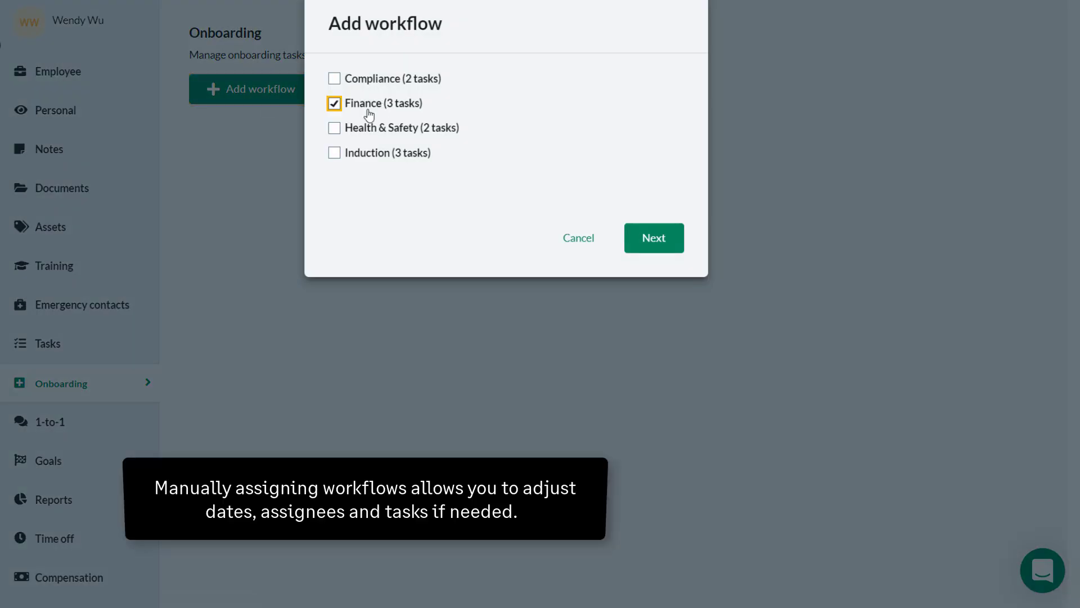
click(666, 244)
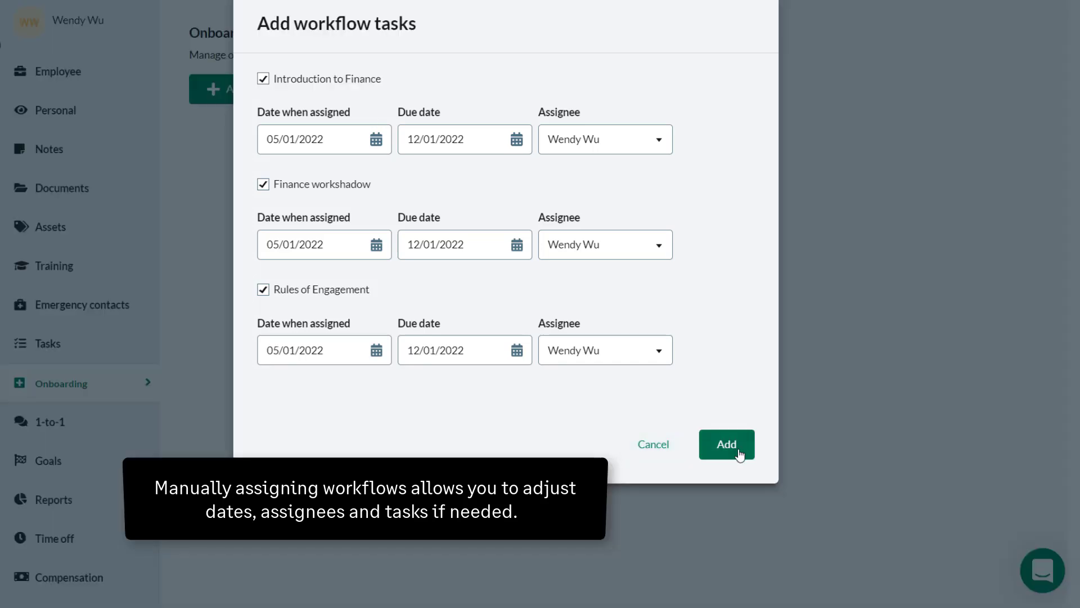
click(739, 450)
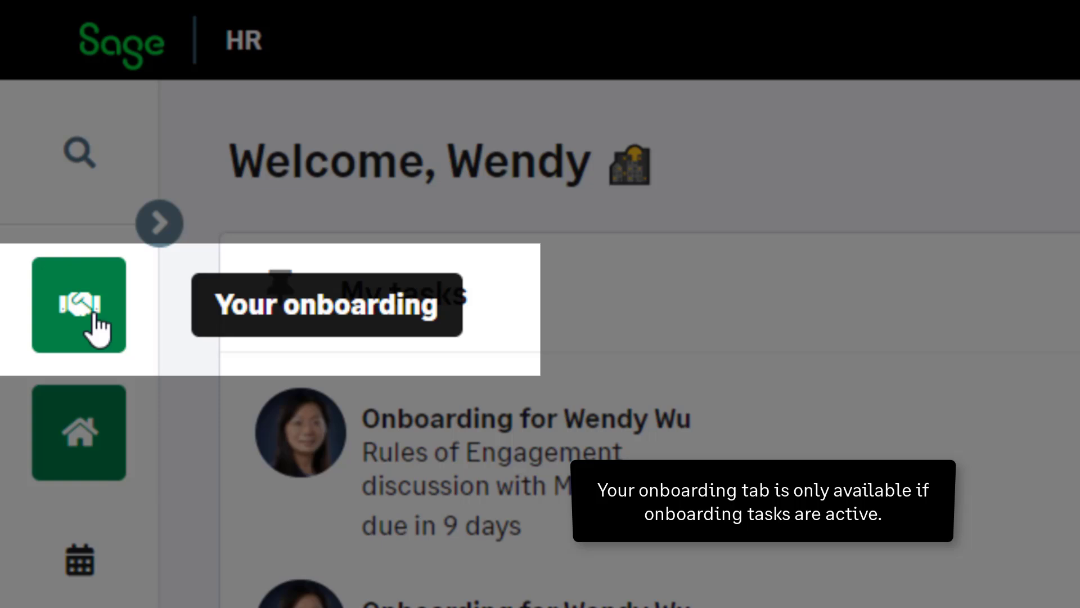
Review the Your onboarding page's checklist, which shows 16.67% progress and lists the assigned Finance tasks.
click(95, 318)
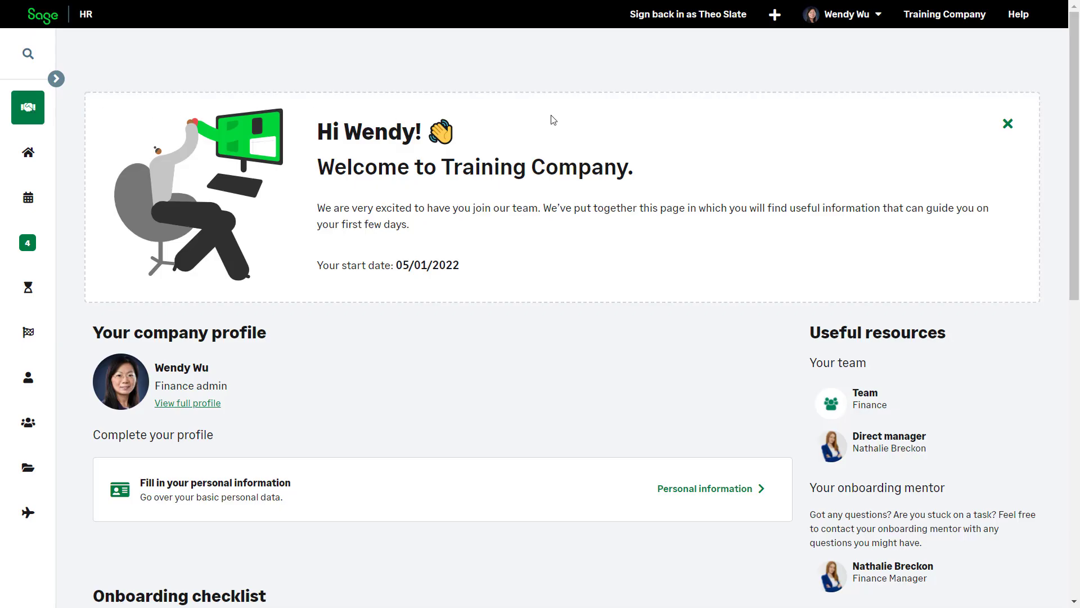
scroll(552, 120, down, 10)
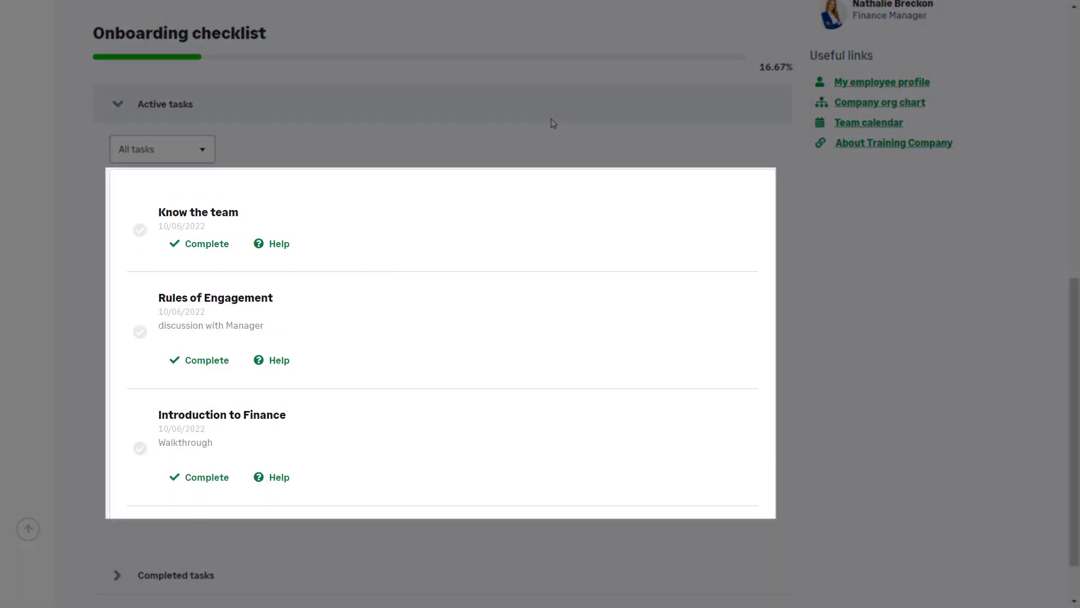
scroll(553, 122, up, 10)
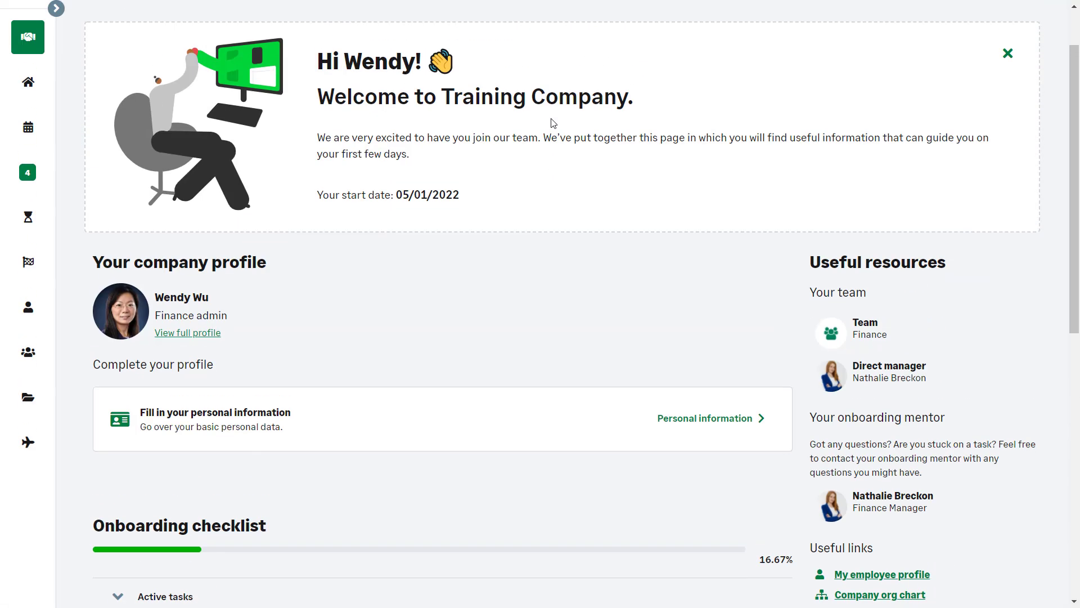
scroll(552, 123, up, 2)
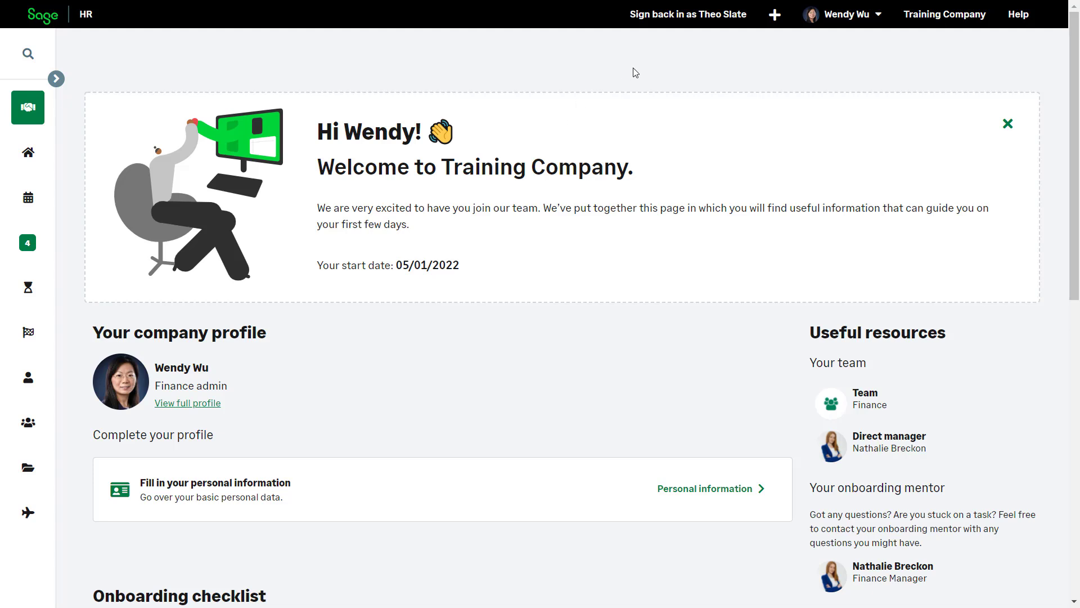